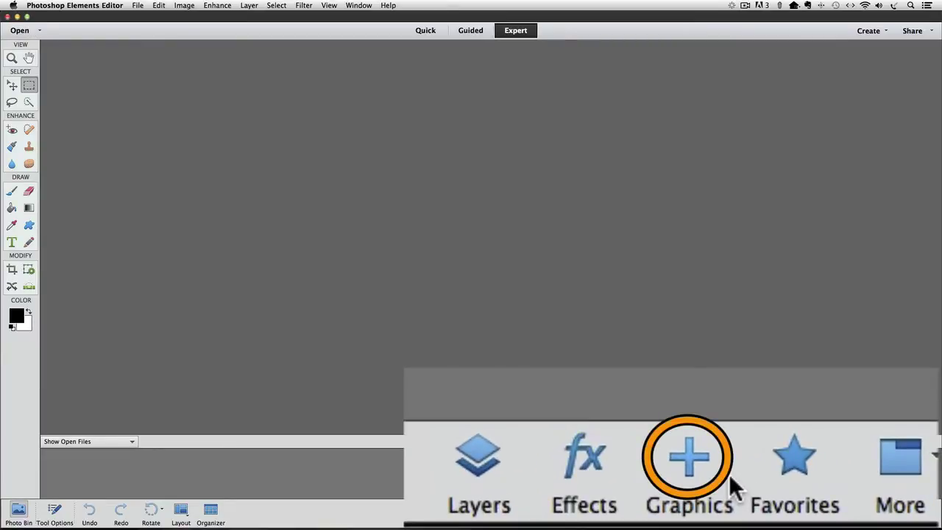
Step: Open the Graphics library and switch its category filter to Shapes
{"action": "left_click", "coordinate": [863, 510]}
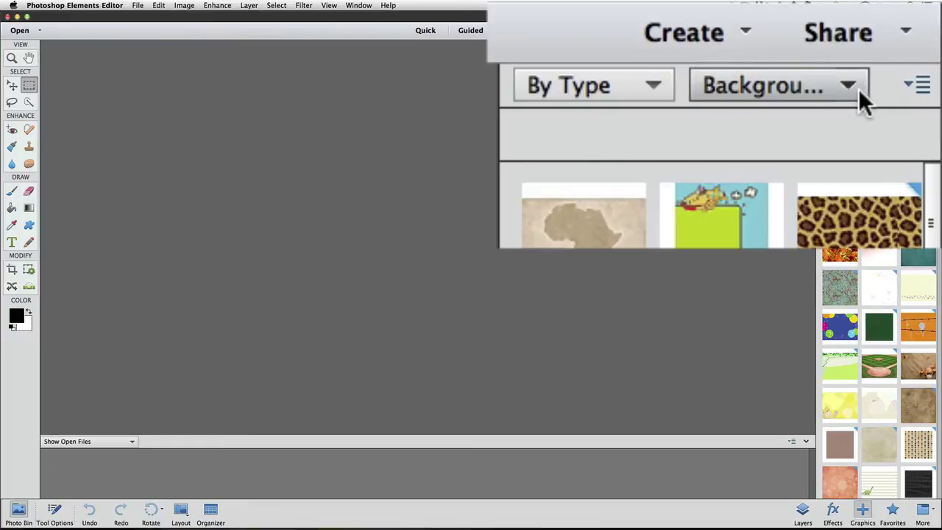
{"action": "left_click", "coordinate": [839, 94]}
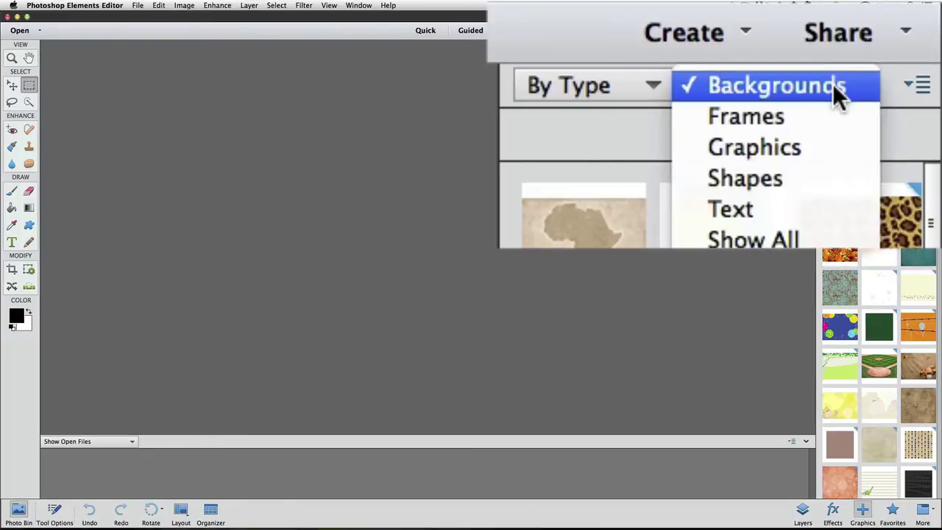
{"action": "left_click", "coordinate": [785, 180]}
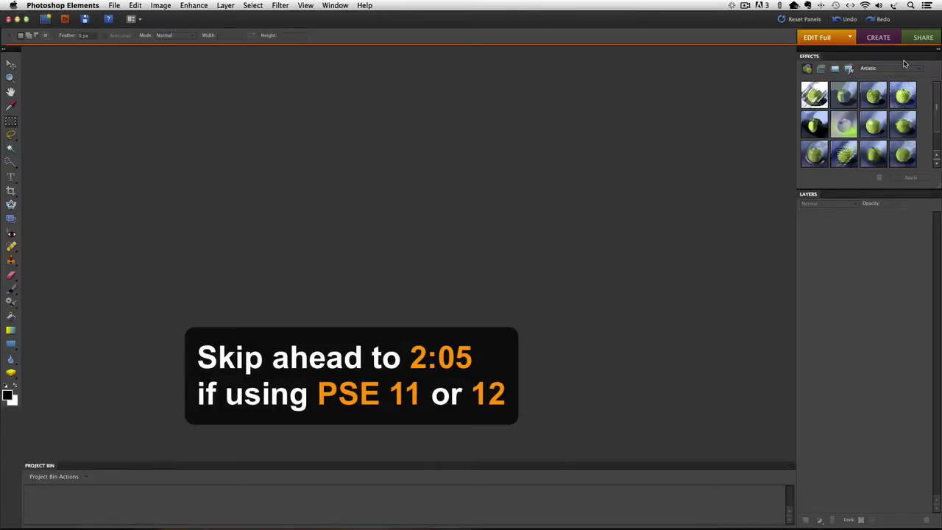
Step: Open the Content panel from the Window menu and dock it above Effects
{"action": "left_click", "coordinate": [335, 5]}
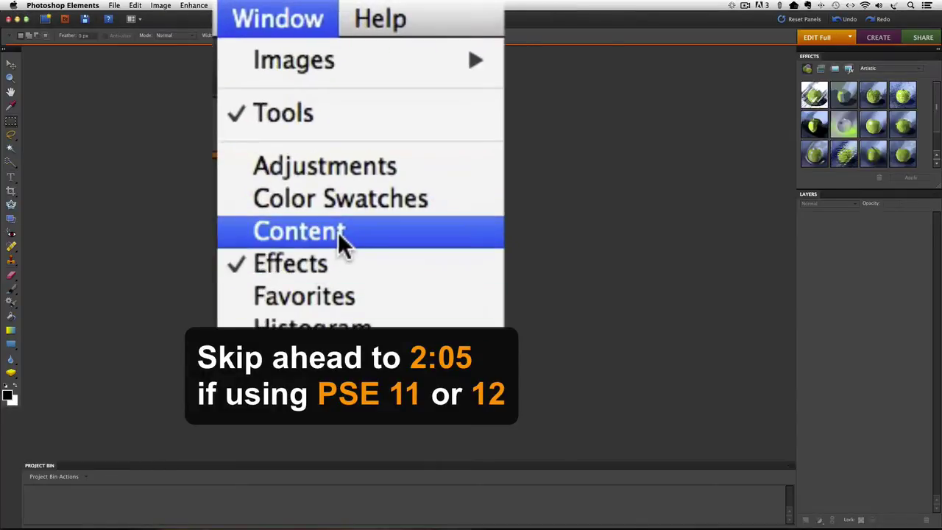
{"action": "left_click", "coordinate": [364, 122]}
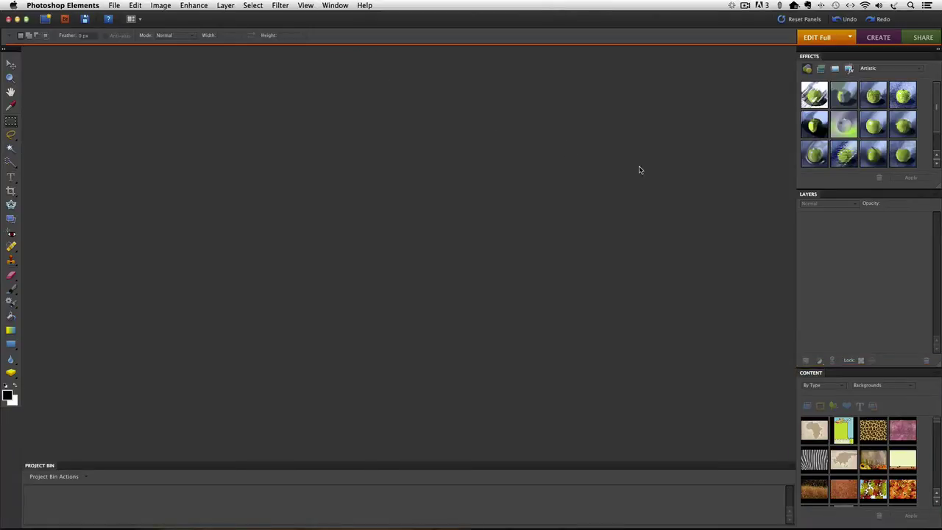
{"action": "left_click_drag", "start_coordinate": [840, 371], "coordinate": [837, 56]}
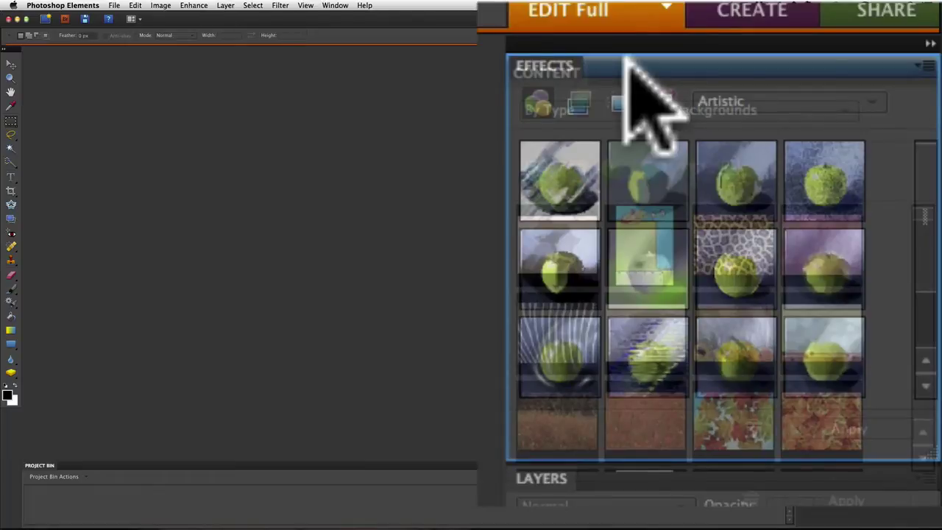
{"action": "left_click_drag", "start_coordinate": [626, 57], "coordinate": [626, 41]}
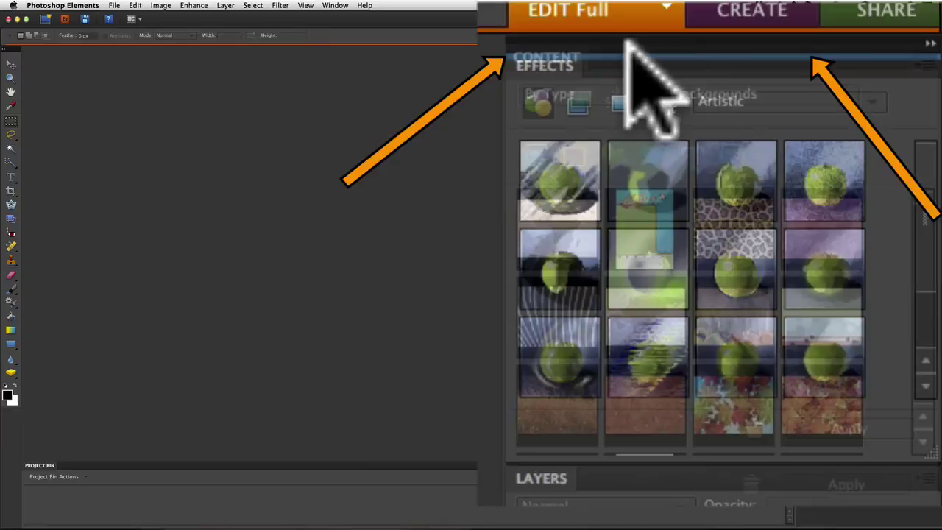
{"action": "left_click_drag", "start_coordinate": [627, 43], "coordinate": [631, 42]}
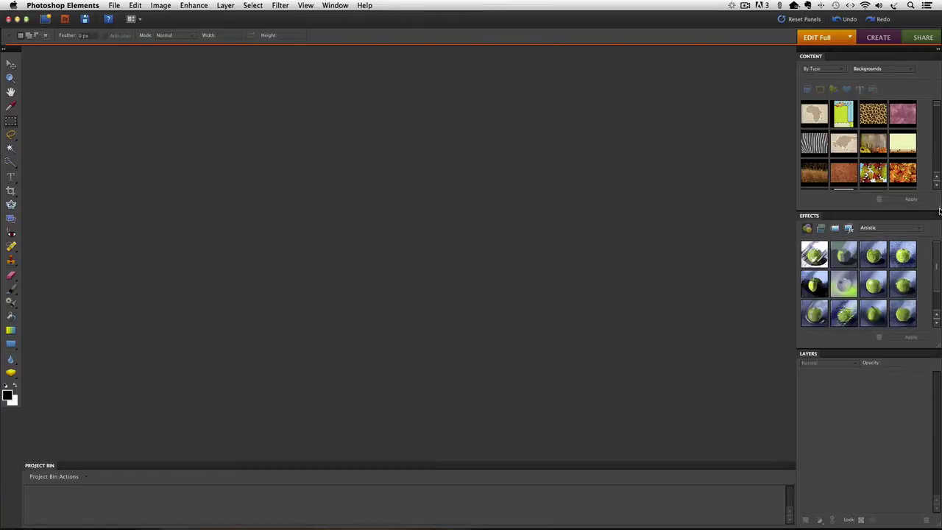
Step: Make the Content panel taller and change its category from Backgrounds to Shapes
{"action": "left_click_drag", "start_coordinate": [939, 208], "coordinate": [932, 299]}
{"action": "left_click_drag", "start_coordinate": [921, 410], "coordinate": [922, 519]}
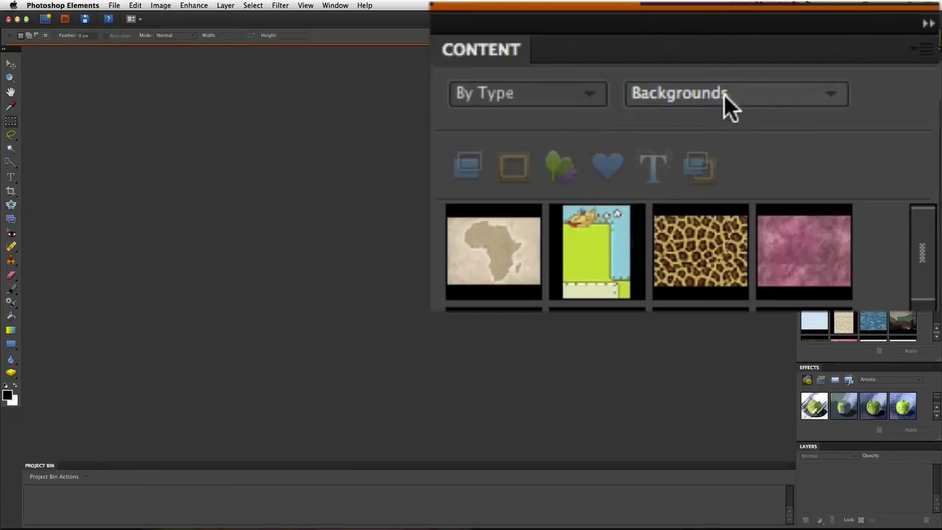
{"action": "left_click", "coordinate": [774, 95]}
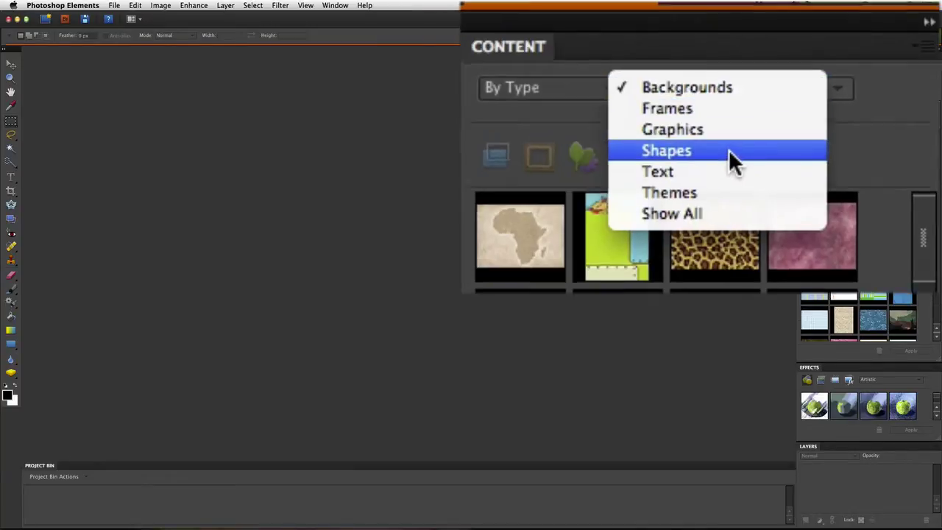
{"action": "left_click", "coordinate": [729, 159]}
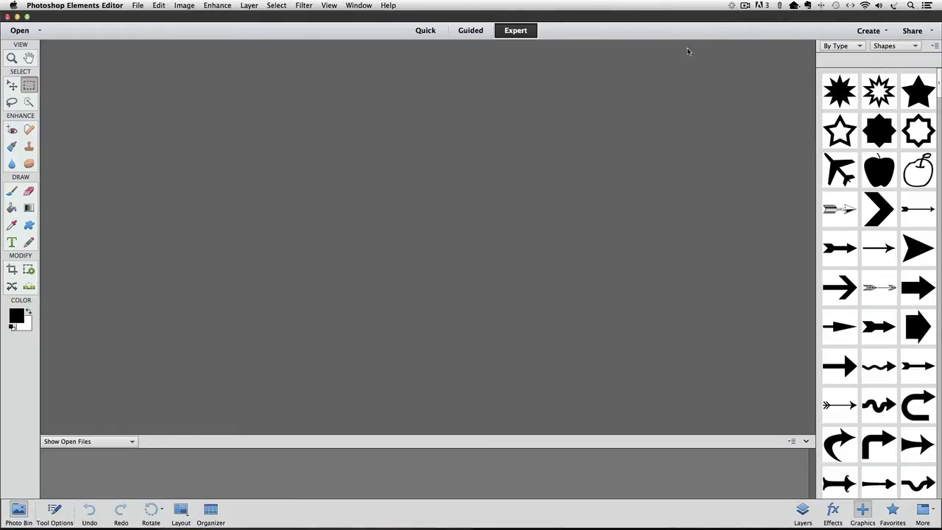
Step: Create a new blank file at the default 6 × 4 in, 300 ppi, white background
{"action": "left_click", "coordinate": [139, 6]}
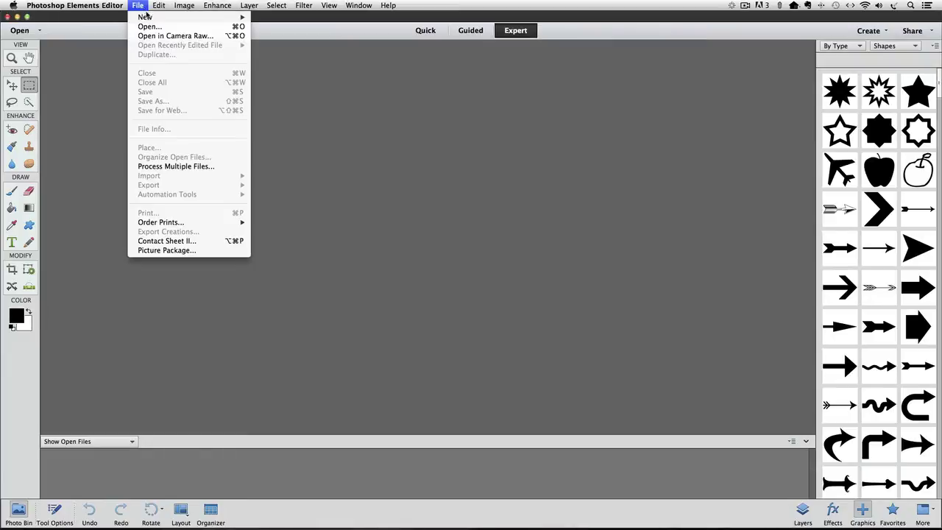
{"action": "mouse_move", "coordinate": [146, 17]}
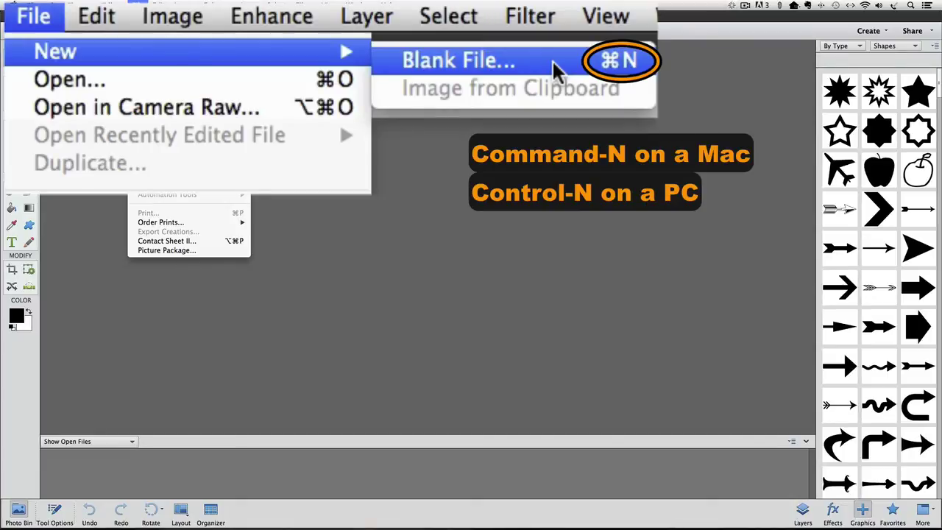
{"action": "left_click", "coordinate": [311, 24]}
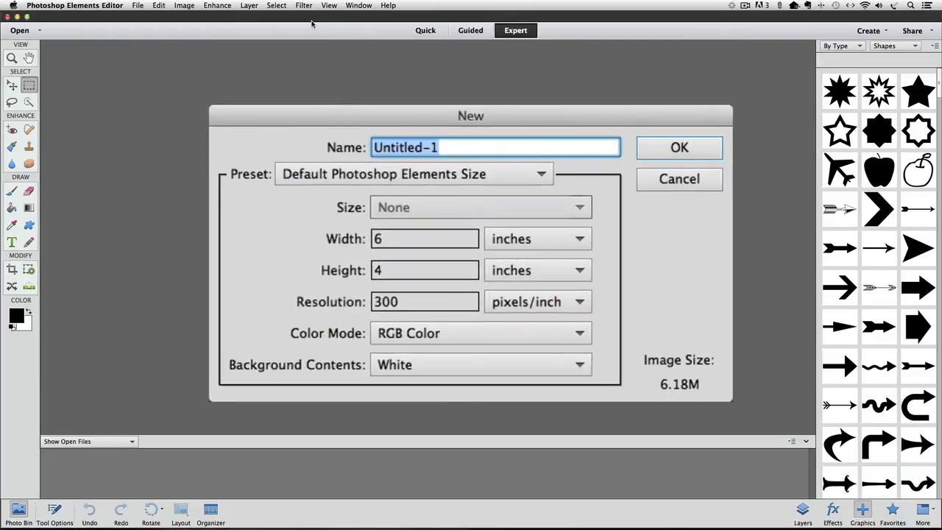
{"action": "left_click", "coordinate": [692, 158]}
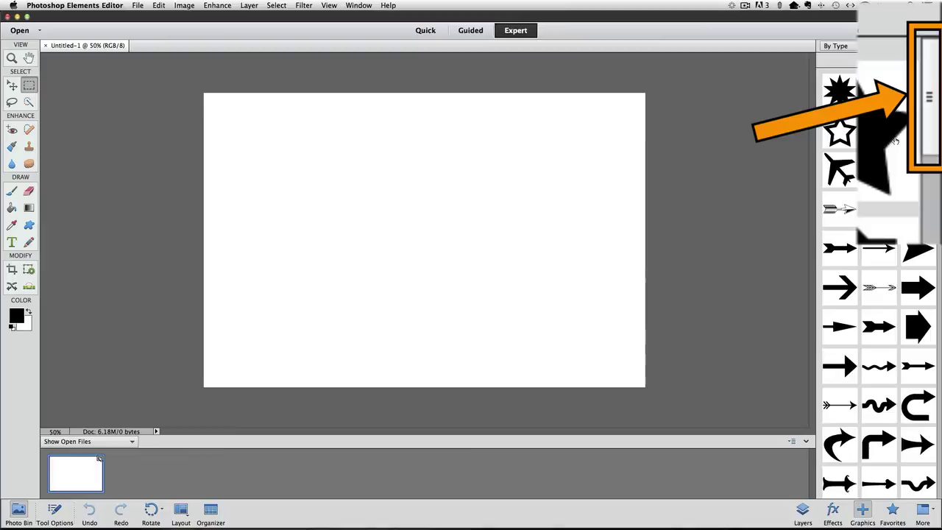
Step: Scroll the Shapes library down to the row of wavy arrows
{"action": "scroll", "coordinate": [939, 96], "scroll_direction": "down", "scroll_amount": 5}
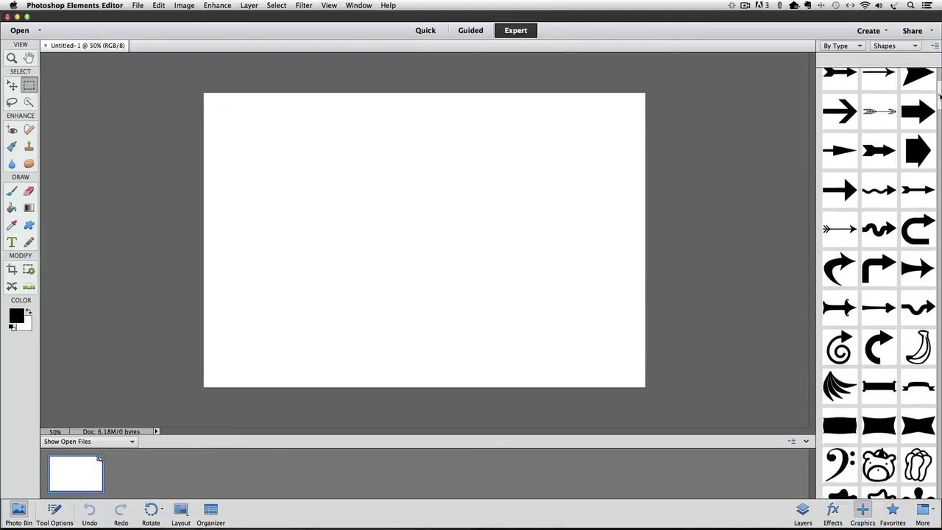
{"action": "mouse_move", "coordinate": [940, 95]}
{"action": "left_mouse_down"}
{"action": "mouse_move", "coordinate": [939, 339]}
{"action": "mouse_move", "coordinate": [939, 84]}
{"action": "left_mouse_up"}
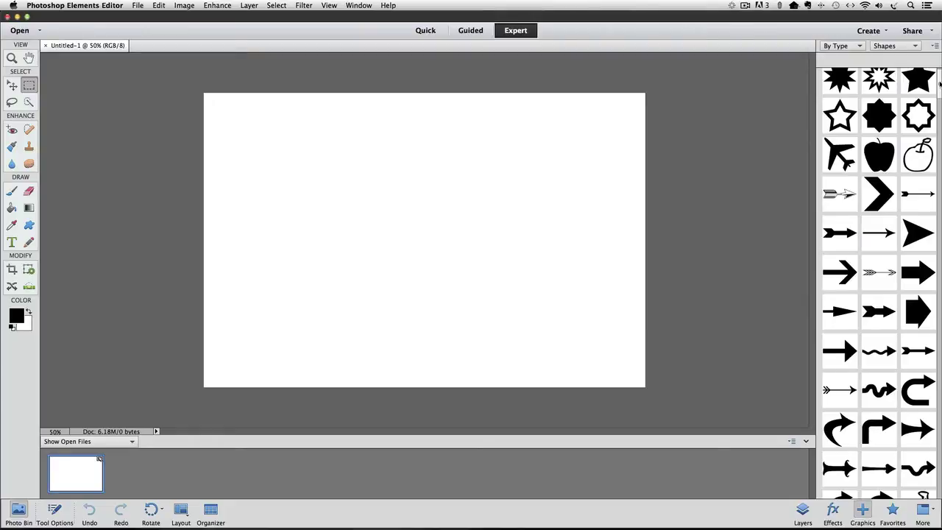
{"action": "left_click_drag", "start_coordinate": [940, 85], "coordinate": [939, 101]}
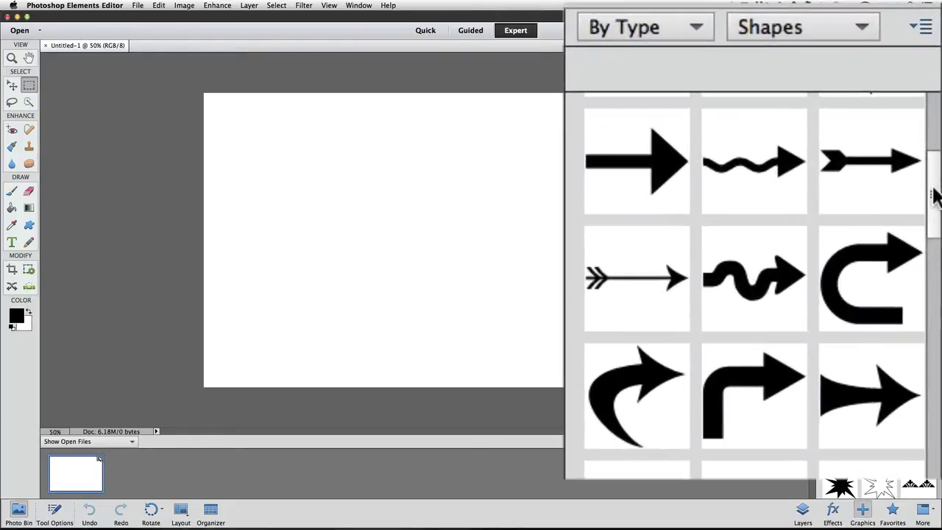
Step: Add the wavy arrow shape to the canvas and shrink it around its centre
{"action": "double_click", "coordinate": [879, 94]}
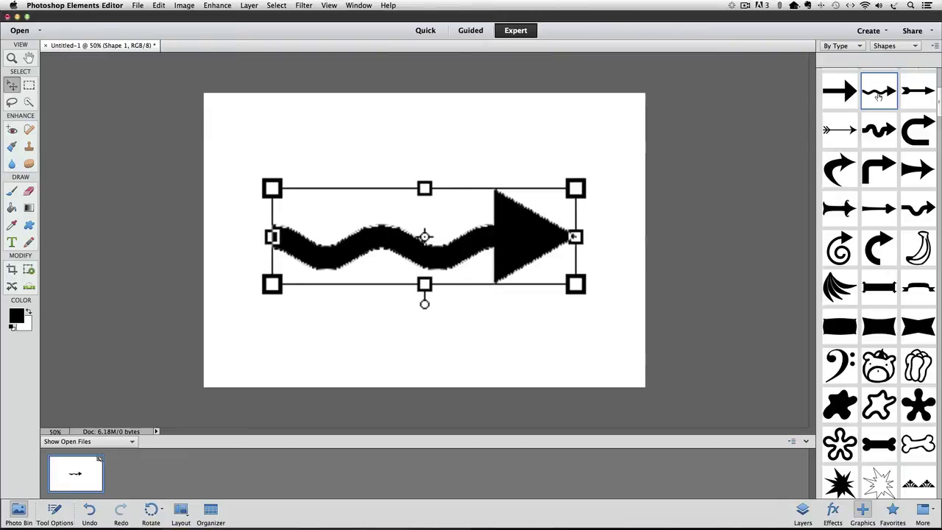
{"action": "key", "text": "ctrl+z"}
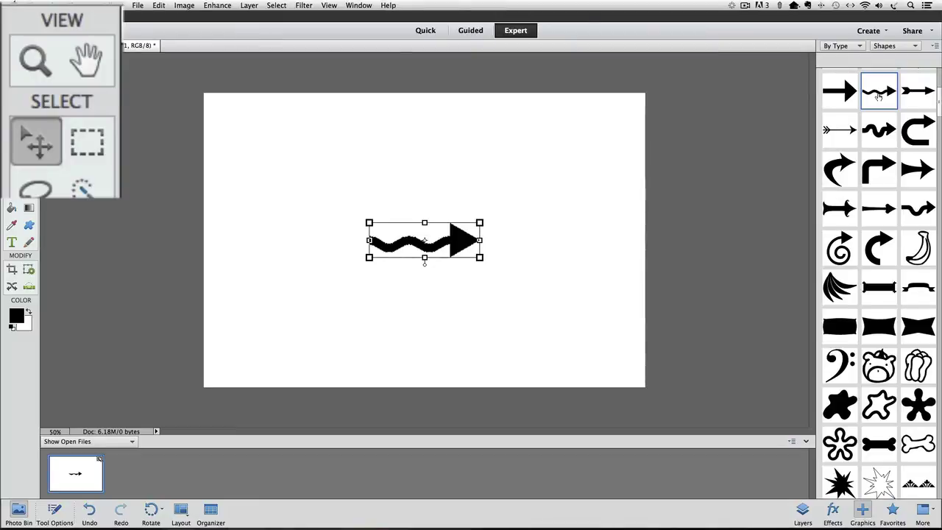
{"action": "left_click", "coordinate": [69, 65]}
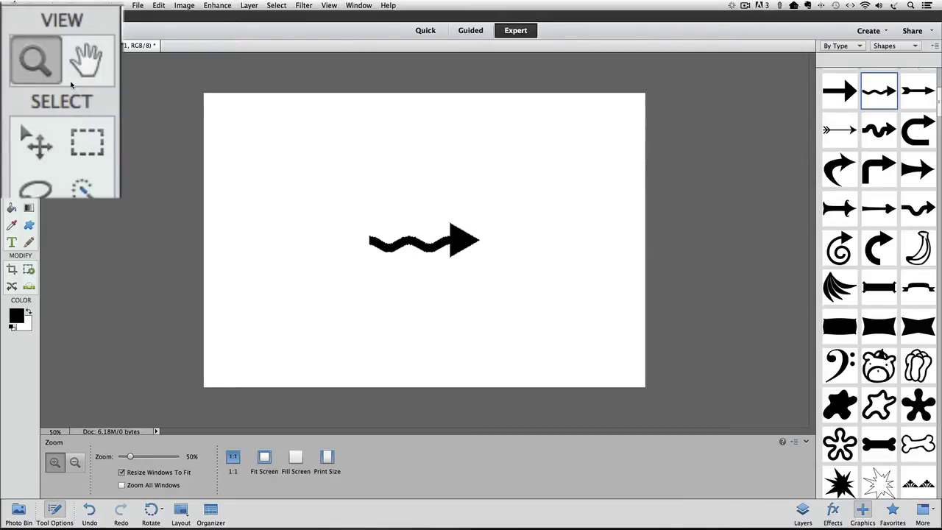
Step: Choose the Move tool and turn off its bounding box display
{"action": "left_click", "coordinate": [38, 150]}
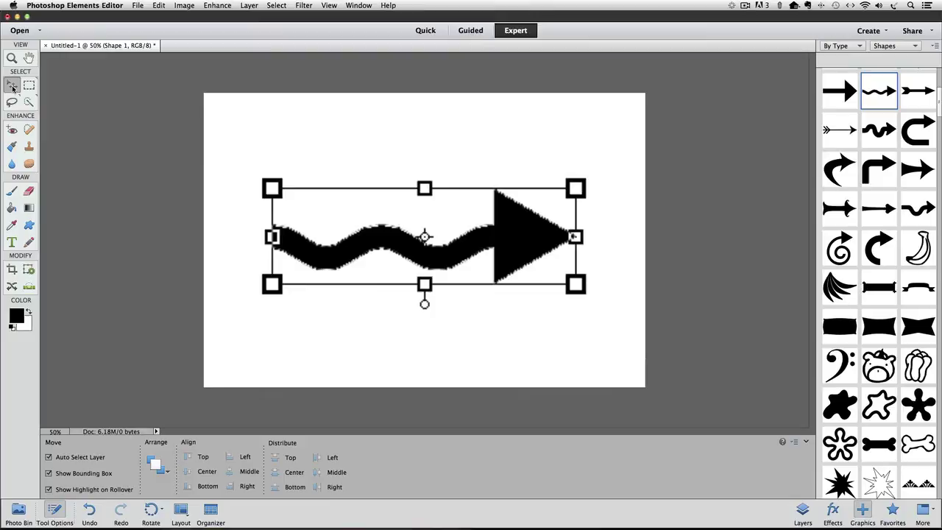
{"action": "left_click", "coordinate": [12, 87]}
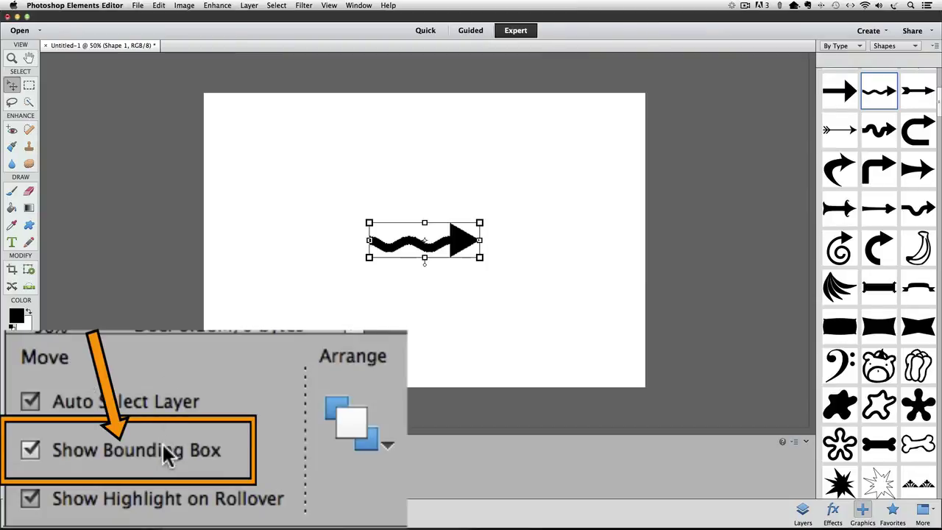
{"action": "left_click", "coordinate": [90, 475]}
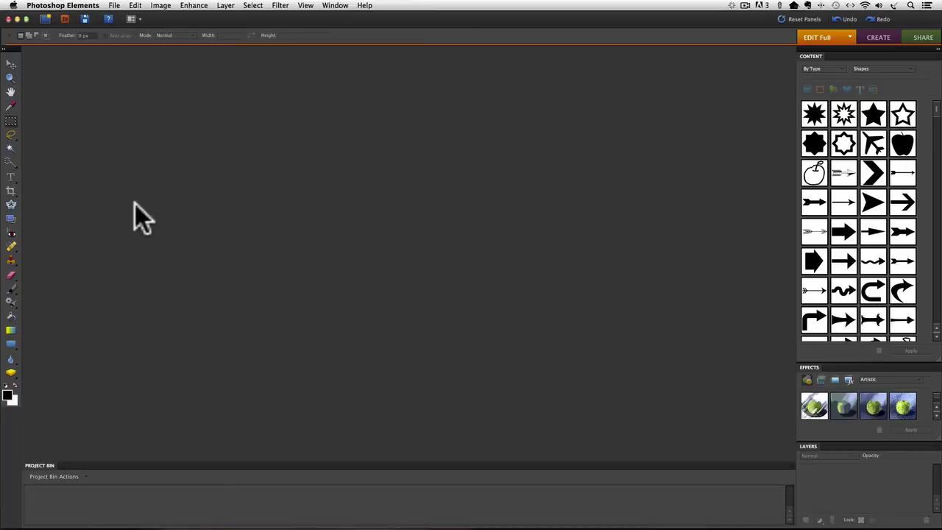
Step: With the Move tool active, uncheck Show Bounding Box in the options bar
{"action": "left_click", "coordinate": [11, 66]}
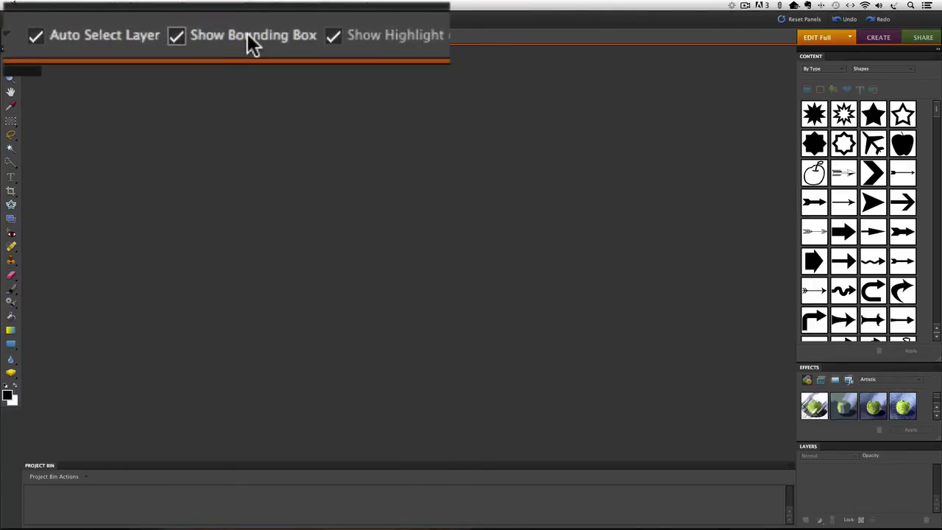
{"action": "left_click", "coordinate": [248, 34]}
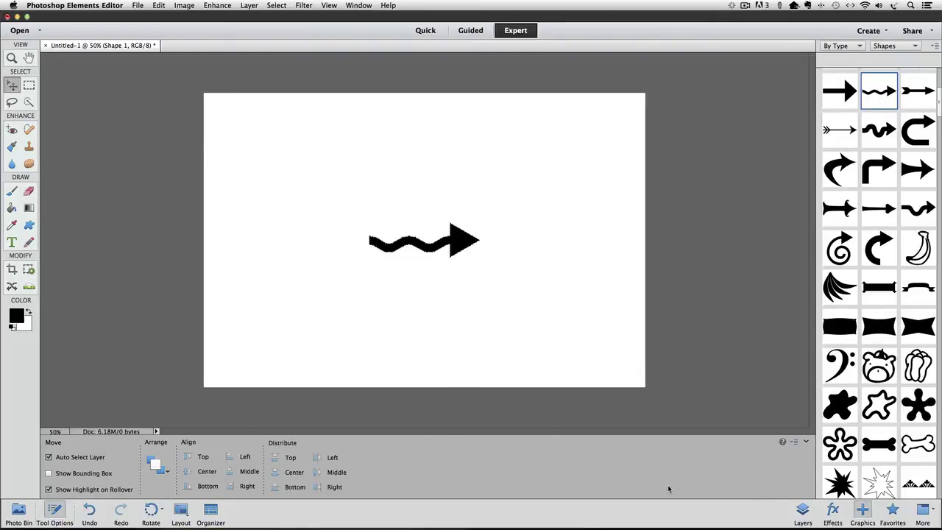
Step: Switch the right panel to Layers, showing Shape 1 above the Background layer
{"action": "left_click", "coordinate": [802, 512]}
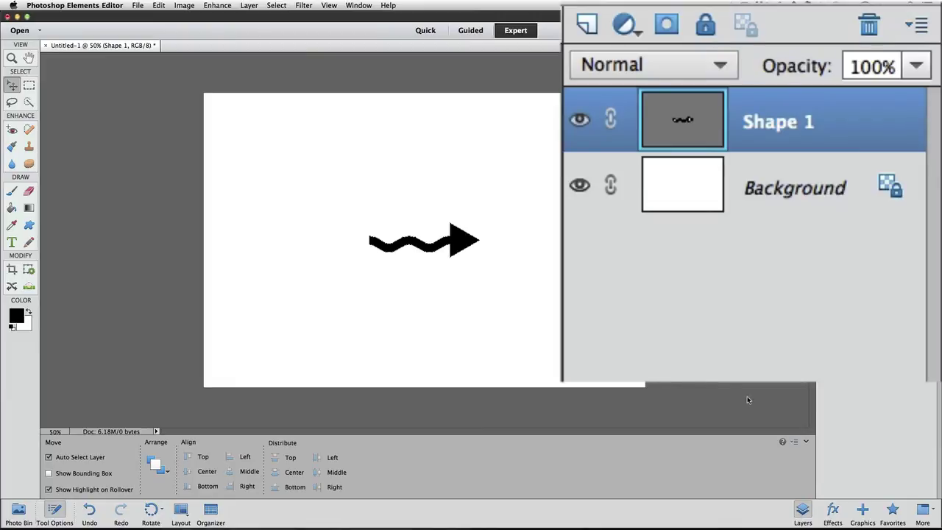
Step: Simplify the arrow's Shape 1 layer into pixels with Layer > Simplify Layer
{"action": "left_click", "coordinate": [177, 31]}
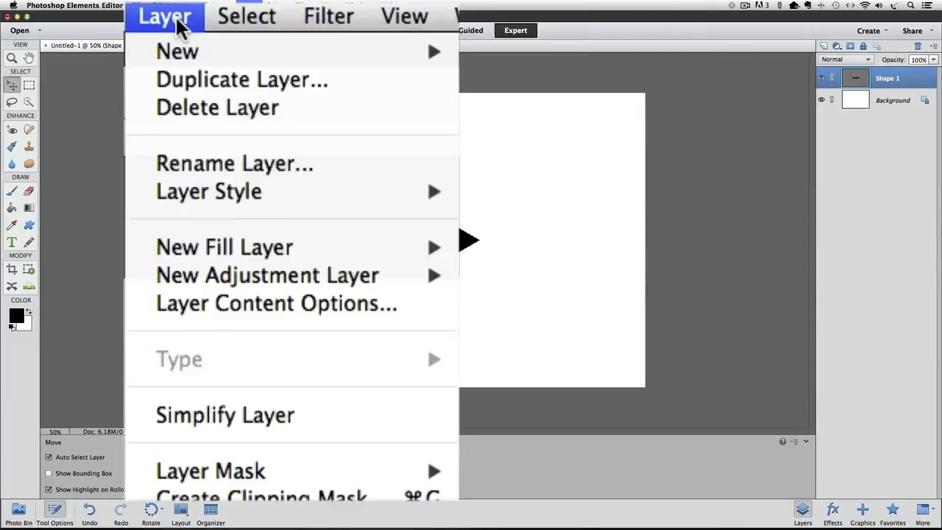
{"action": "left_click", "coordinate": [361, 425]}
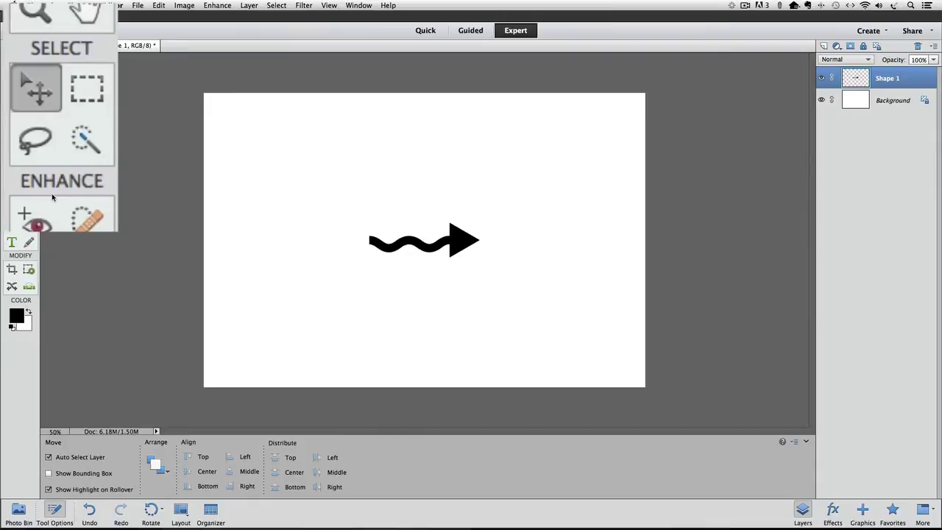
{"action": "left_click", "coordinate": [29, 85]}
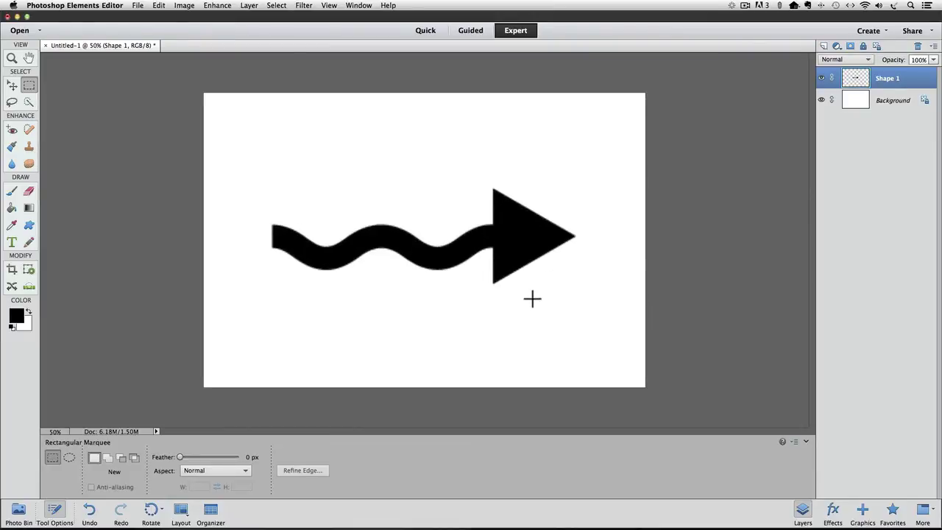
Step: Marquee-select the arrowhead, delete it, and deselect
{"action": "left_click_drag", "start_coordinate": [631, 146], "coordinate": [491, 320]}
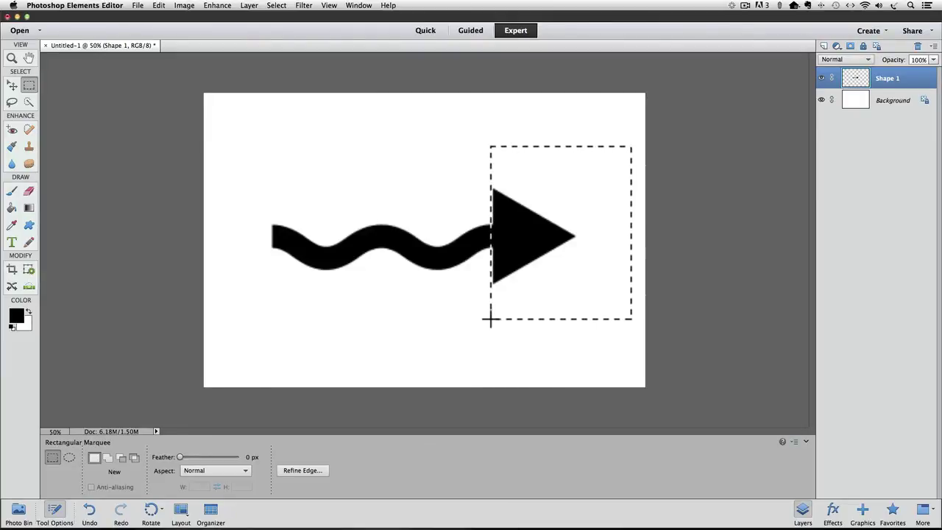
{"action": "key", "text": "Delete"}
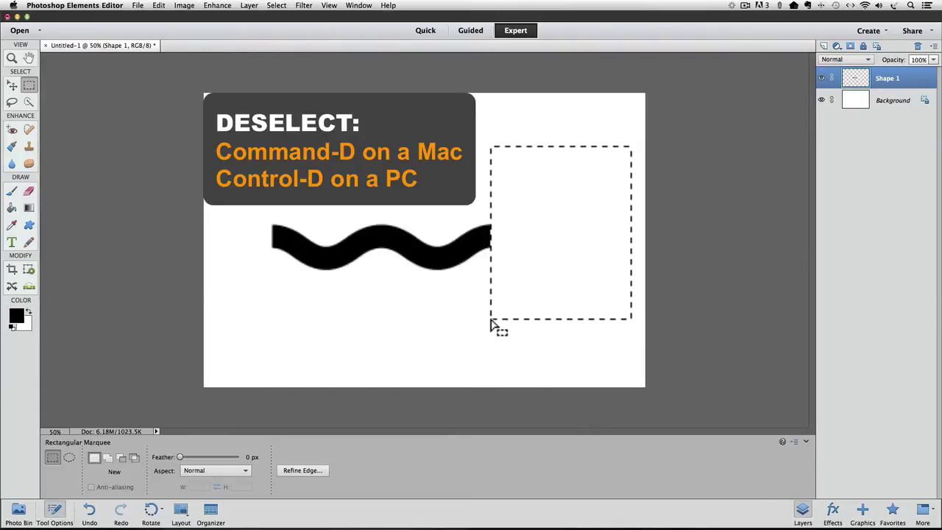
{"action": "key", "text": "super+d"}
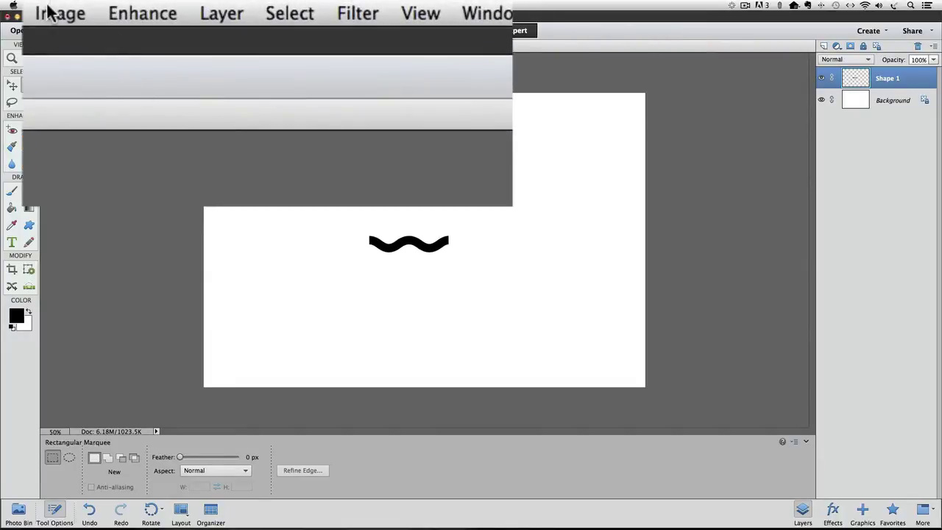
Step: Free Transform the wave, stretching it wider both sides, taller, and larger from the top-left corner
{"action": "left_click", "coordinate": [181, 5]}
{"action": "mouse_move", "coordinate": [214, 26]}
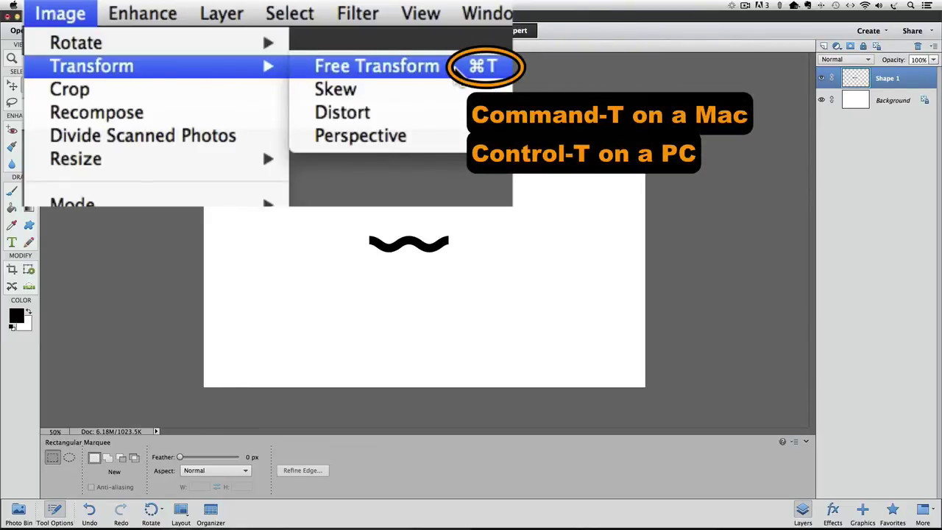
{"action": "left_click", "coordinate": [454, 66]}
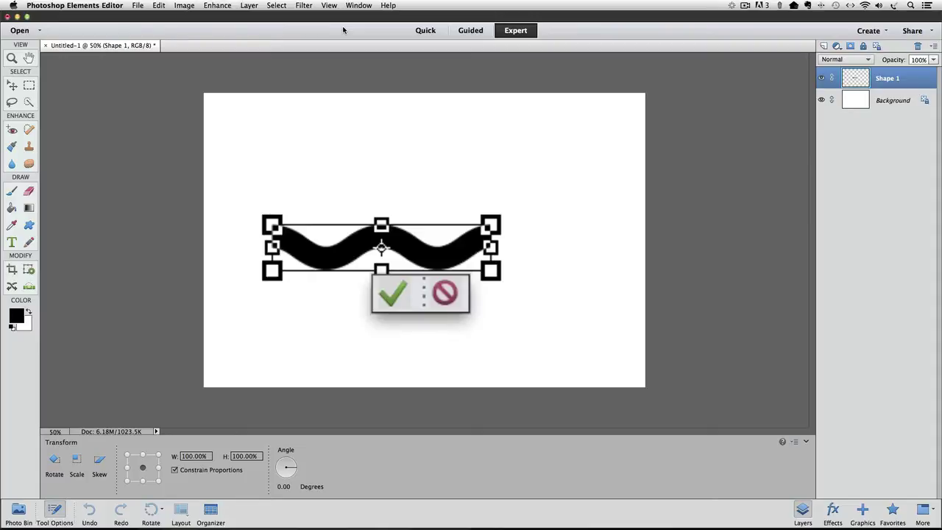
{"action": "left_click_drag", "start_coordinate": [491, 248], "coordinate": [578, 248]}
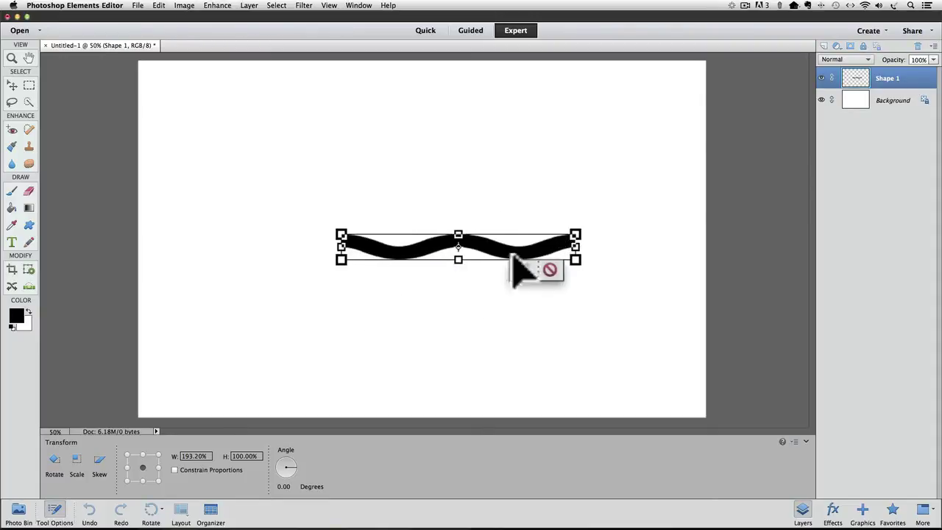
{"action": "left_click_drag", "start_coordinate": [341, 247], "coordinate": [243, 248]}
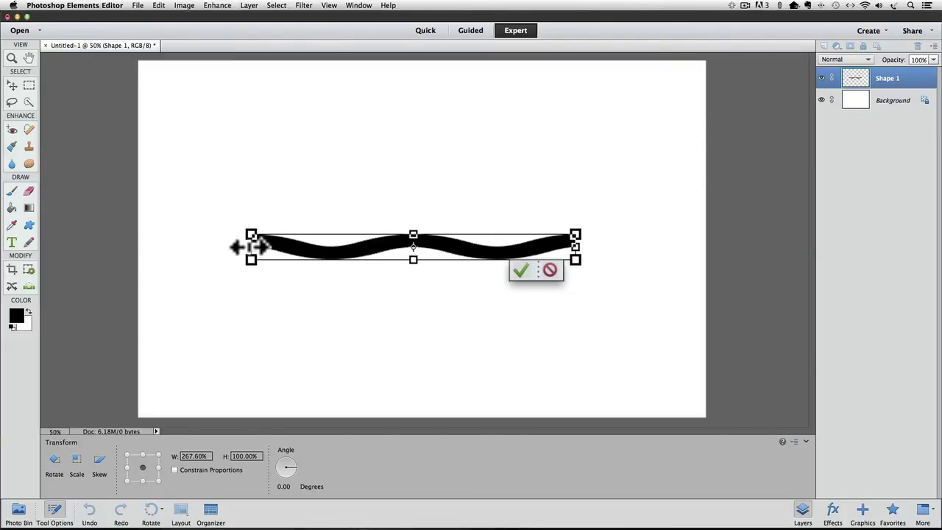
{"action": "left_click_drag", "start_coordinate": [414, 234], "coordinate": [416, 224]}
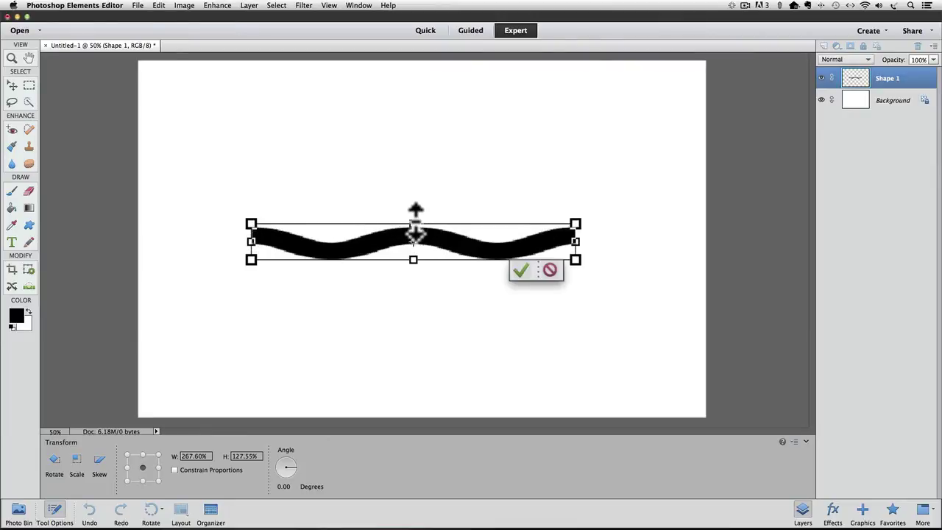
{"action": "left_click_drag", "start_coordinate": [413, 259], "coordinate": [414, 274]}
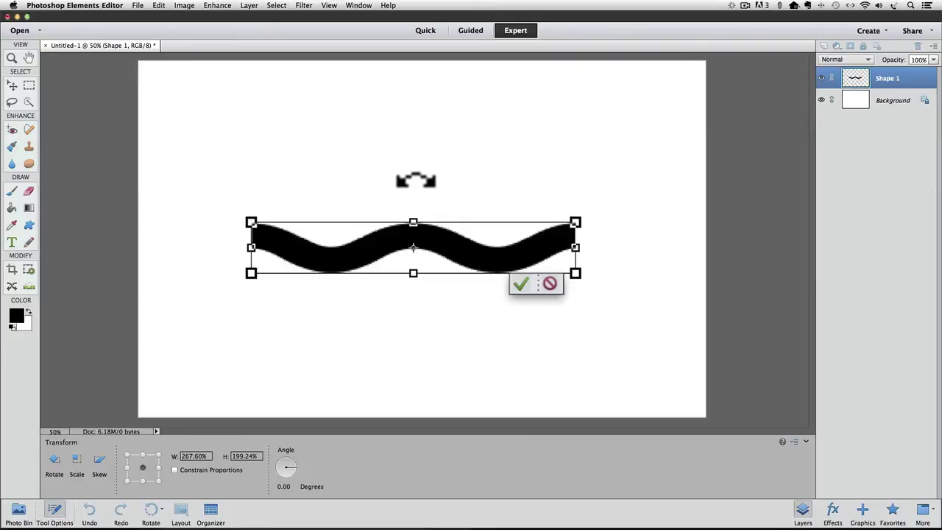
{"action": "left_click_drag", "start_coordinate": [251, 221], "coordinate": [225, 200]}
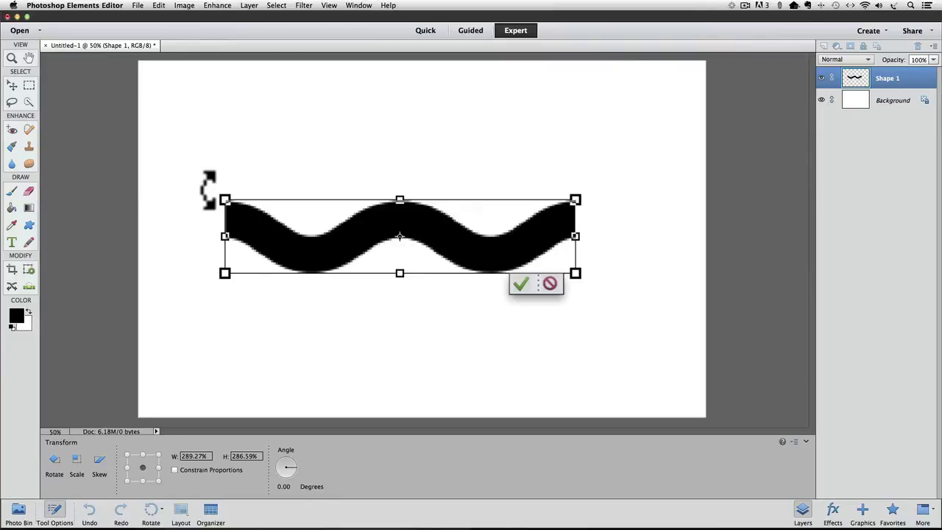
Step: Rotate the wave about 26° upward, shift it up and left, and commit the transform
{"action": "left_click_drag", "start_coordinate": [208, 190], "coordinate": [197, 283]}
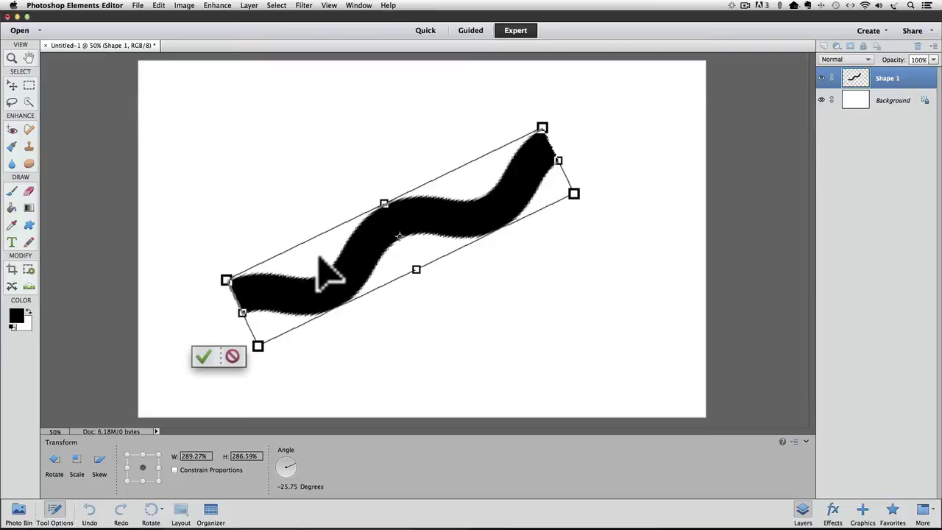
{"action": "left_click_drag", "start_coordinate": [318, 258], "coordinate": [294, 218]}
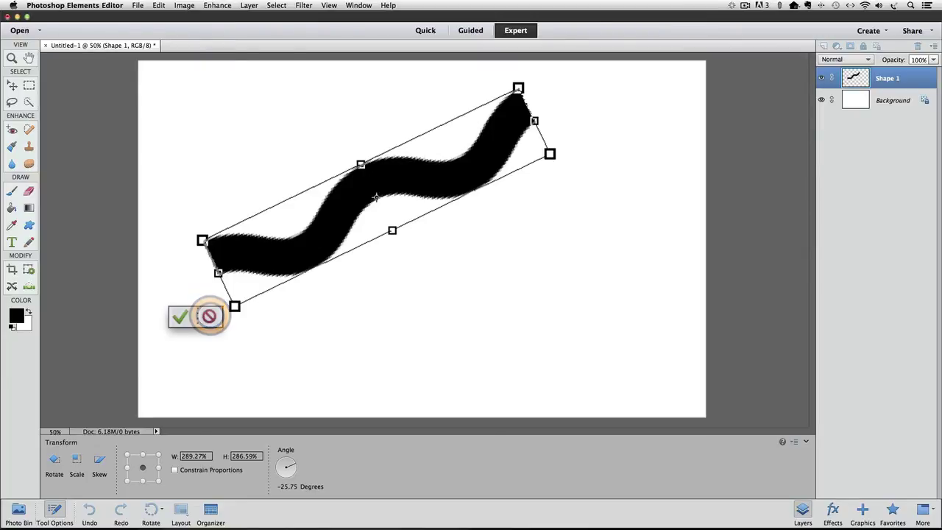
{"action": "left_click", "coordinate": [179, 318]}
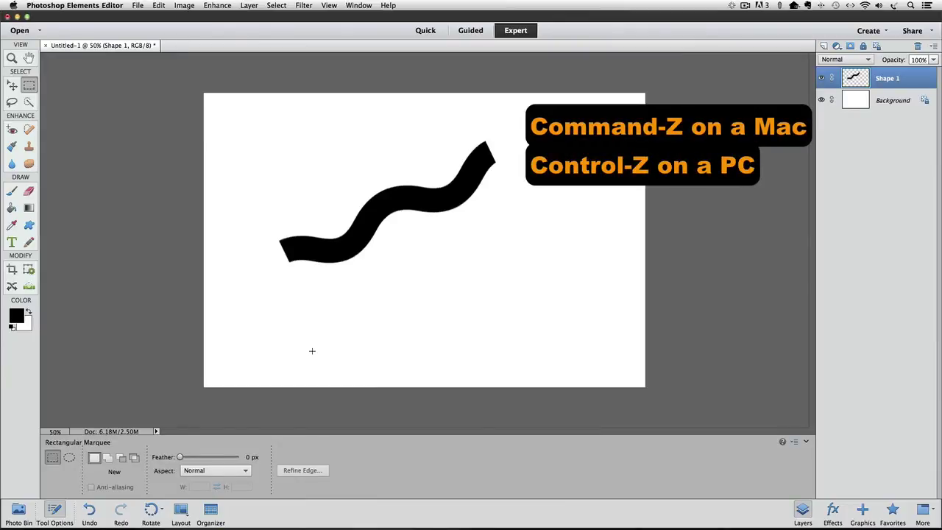
Step: Undo the Free Transform, then duplicate the Shape 1 layer into Shape 1 copy
{"action": "key", "text": "super+z"}
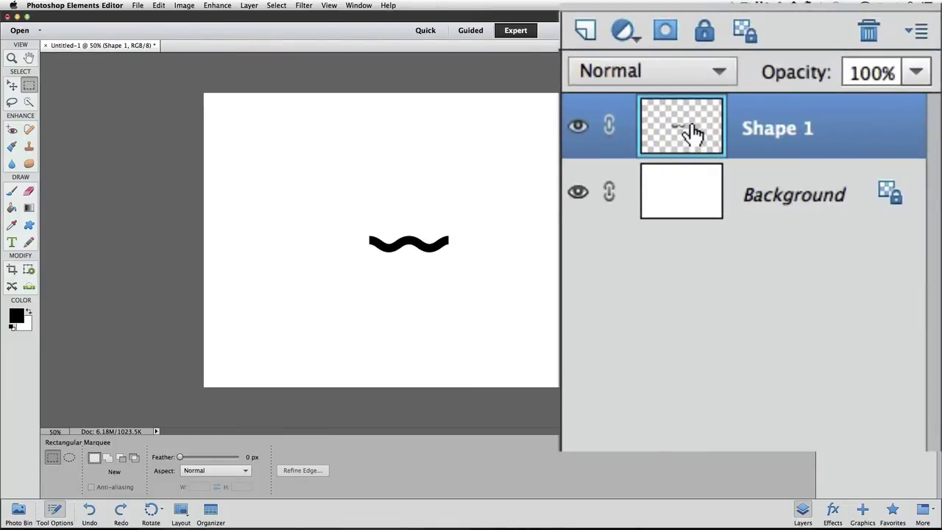
{"action": "left_click_drag", "start_coordinate": [696, 133], "coordinate": [588, 31]}
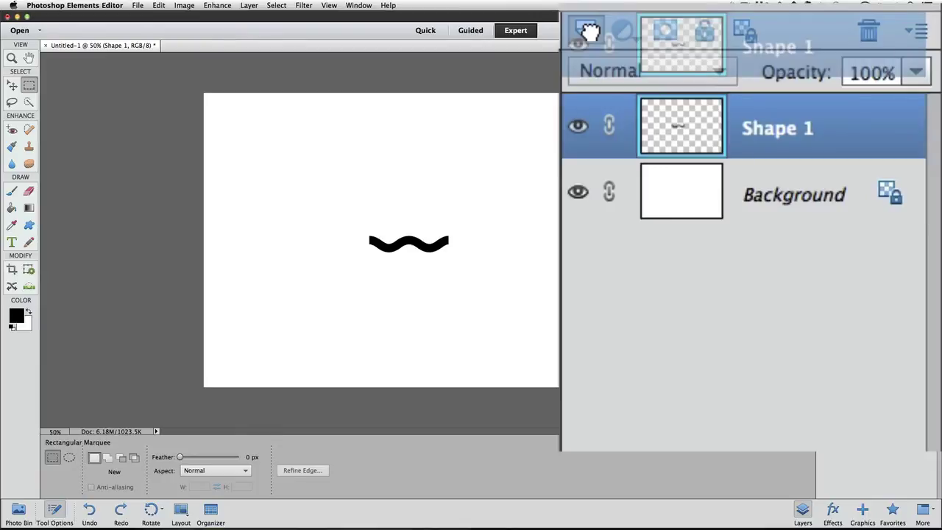
{"action": "left_click_drag", "start_coordinate": [589, 31], "coordinate": [589, 33]}
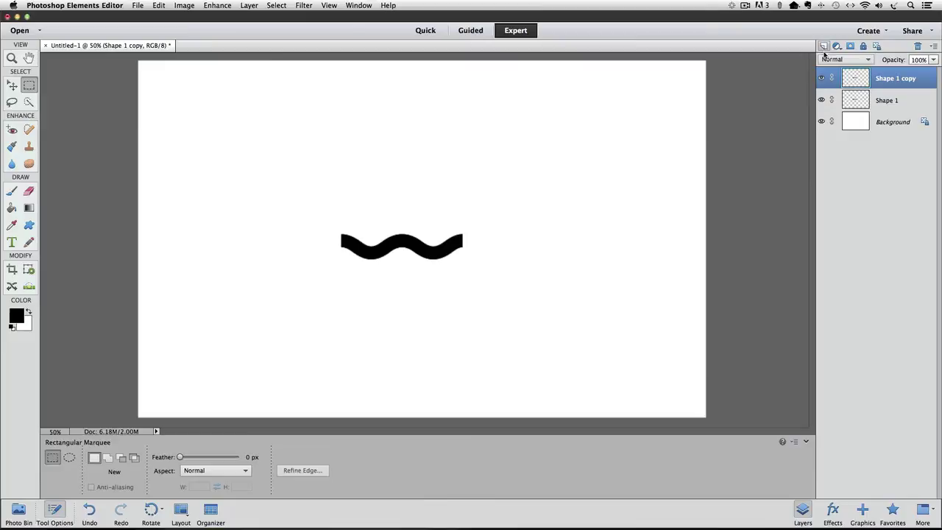
Step: Move the copied wave right of the original and nudge it left until the waves join
{"action": "left_click", "coordinate": [12, 86]}
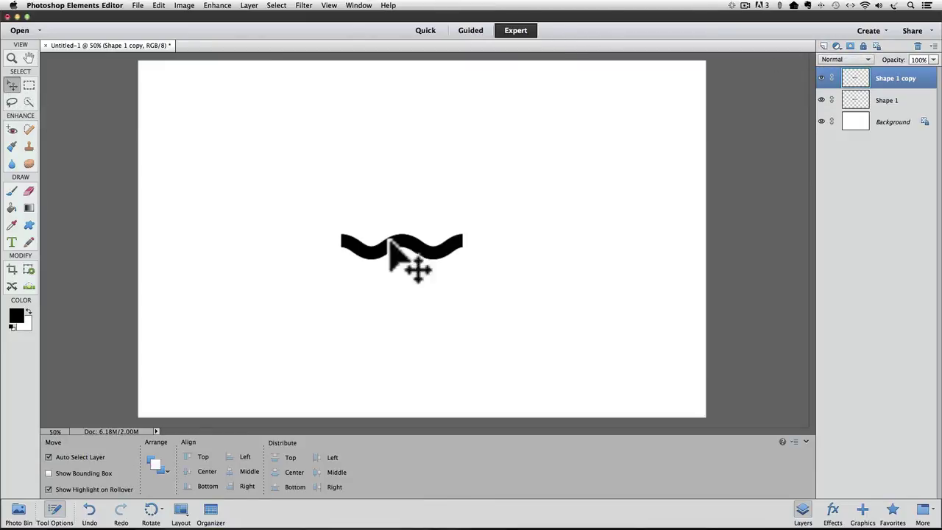
{"action": "mouse_move", "coordinate": [442, 254]}
{"action": "left_mouse_down"}
{"action": "mouse_move", "coordinate": [552, 249]}
{"action": "mouse_move", "coordinate": [306, 245]}
{"action": "mouse_move", "coordinate": [311, 256]}
{"action": "mouse_move", "coordinate": [307, 246]}
{"action": "mouse_move", "coordinate": [564, 249]}
{"action": "left_mouse_up"}
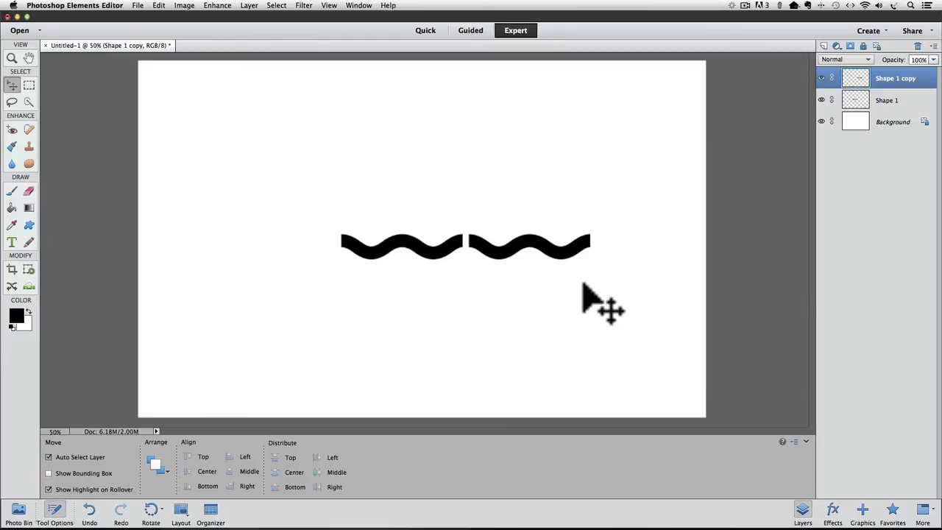
{"action": "key", "text": "Left"}
{"action": "key", "text": "Left"}
{"action": "key", "text": "Left"}
{"action": "key", "text": "Left"}
{"action": "key", "text": "Left"}
{"action": "key", "text": "Left"}
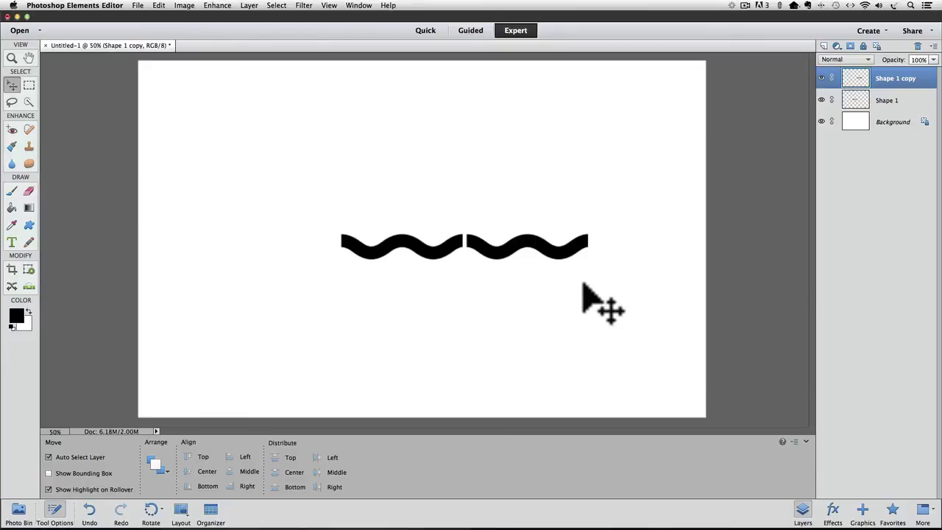
{"action": "key", "text": "Left"}
{"action": "key", "text": "Left"}
{"action": "key", "text": "Left"}
{"action": "key", "text": "Left"}
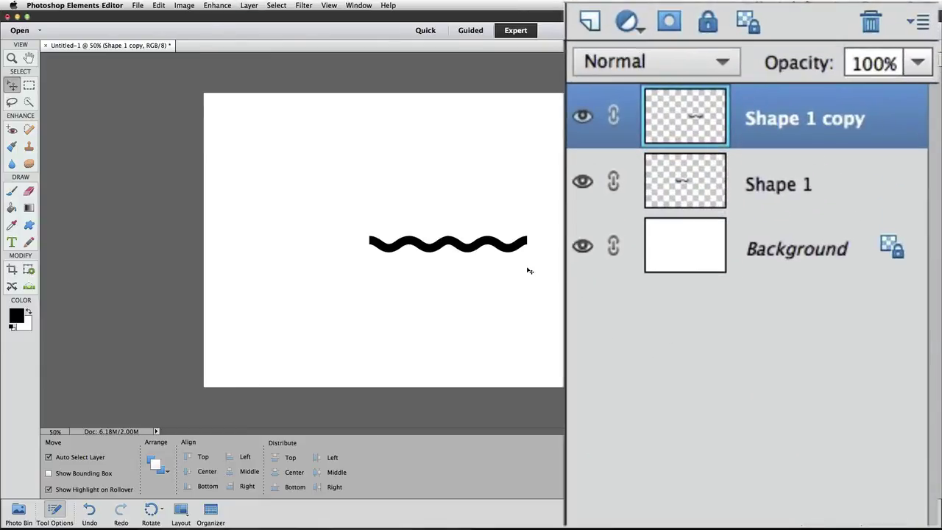
Step: Duplicate the wave twice more, placing one copy further right and the other further left
{"action": "key", "text": "super+j"}
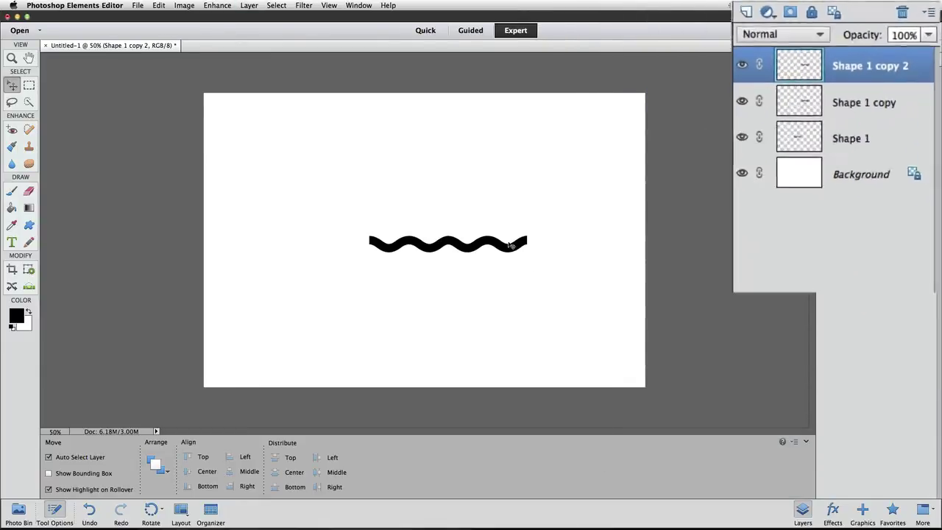
{"action": "left_click_drag", "start_coordinate": [512, 244], "coordinate": [593, 247]}
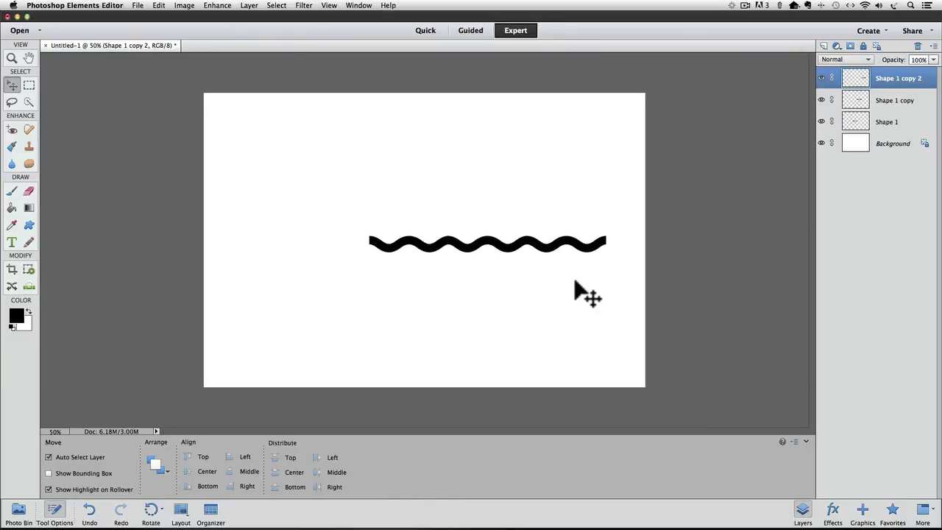
{"action": "key", "text": "super+j"}
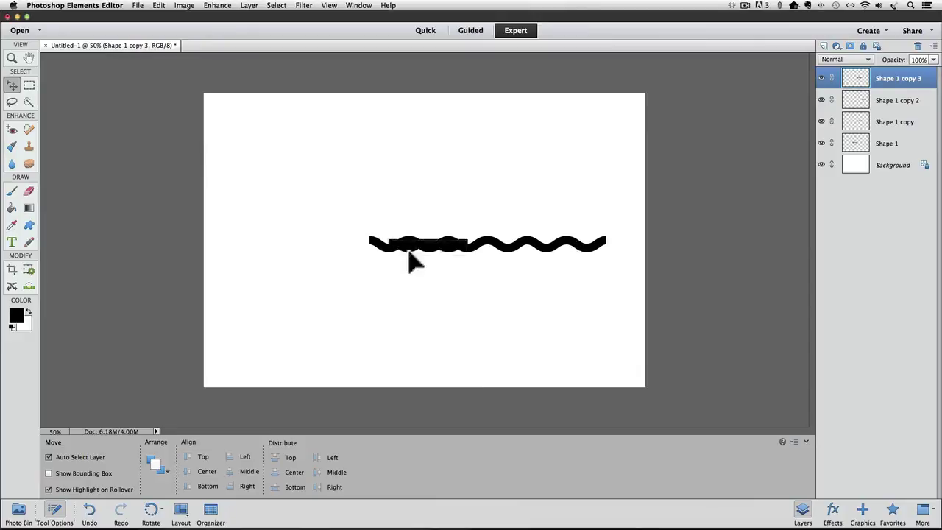
{"action": "left_click_drag", "start_coordinate": [410, 256], "coordinate": [346, 246]}
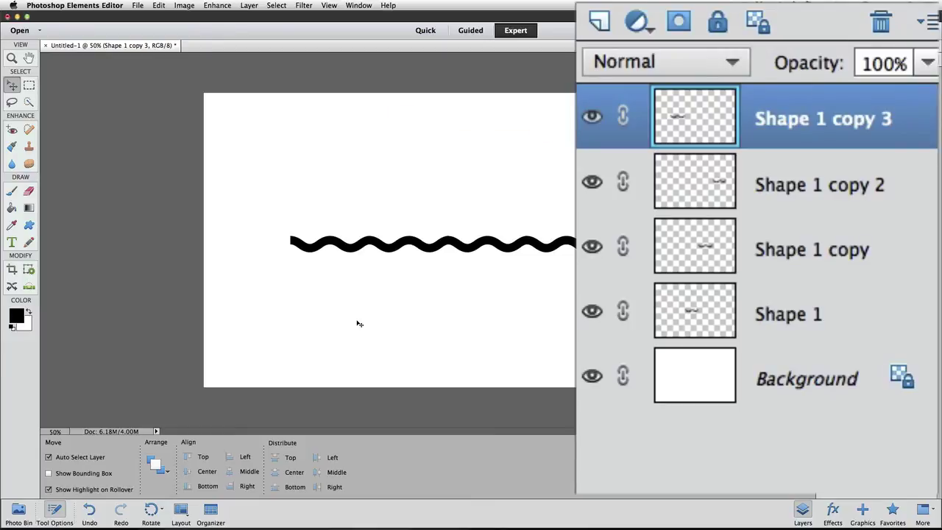
Step: Merge Down the top wave copy, then merge the remaining copies into Shape 1 with Cmd-E twice
{"action": "left_click", "coordinate": [249, 5]}
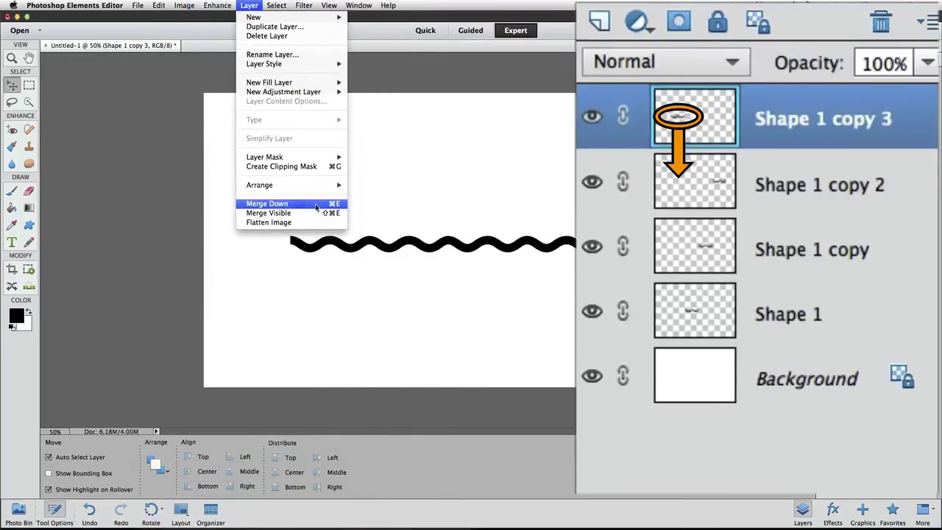
{"action": "left_click", "coordinate": [316, 205]}
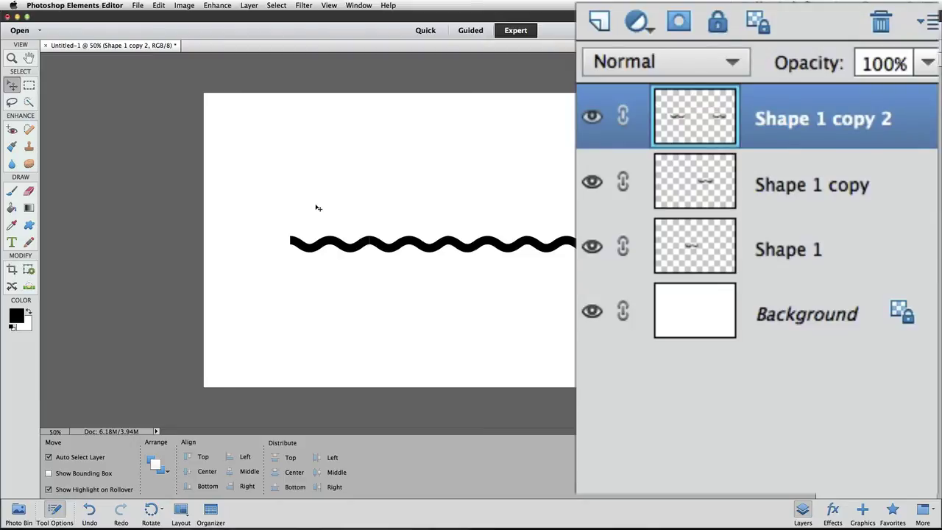
{"action": "key", "text": "super+e"}
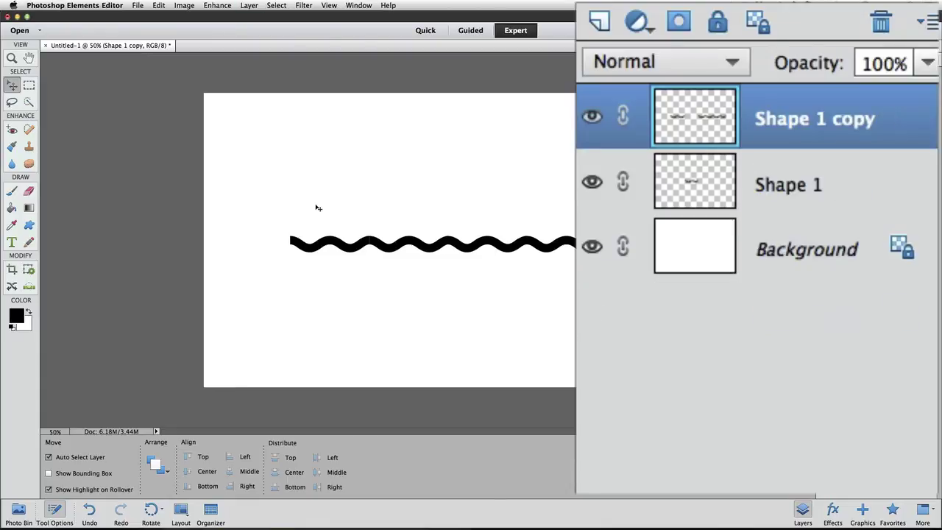
{"action": "key", "text": "super+e"}
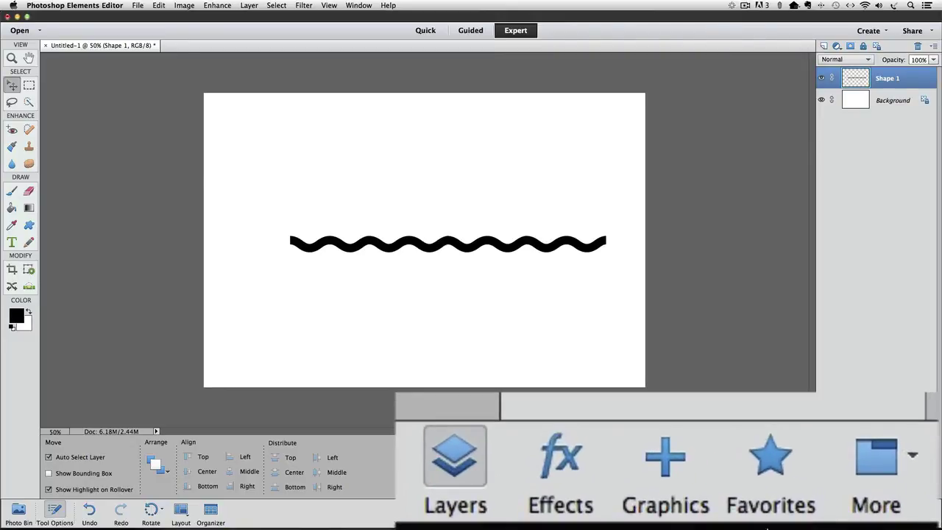
Step: Add the U-turn arrow from Graphics > Shapes as Shape 2 and simplify its layer
{"action": "left_click", "coordinate": [670, 462]}
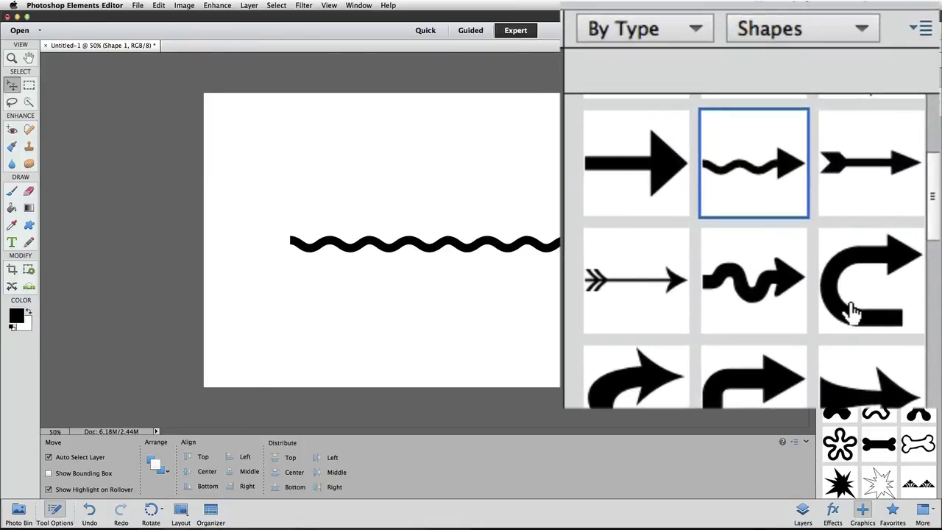
{"action": "double_click", "coordinate": [914, 136]}
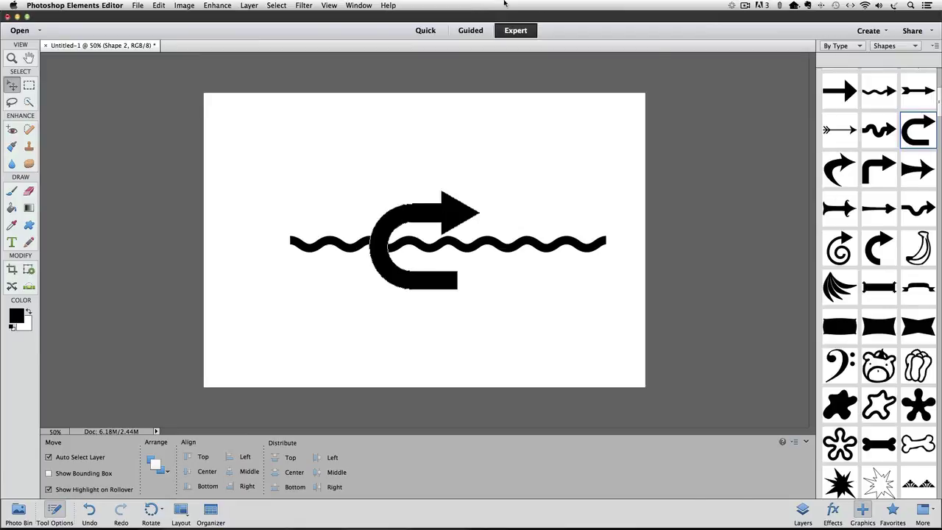
{"action": "left_click", "coordinate": [249, 5]}
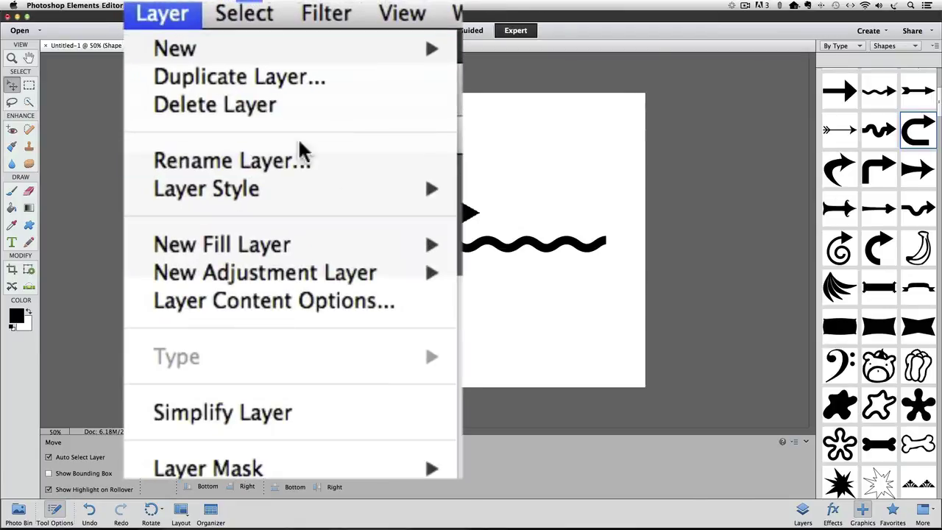
{"action": "left_click", "coordinate": [313, 140]}
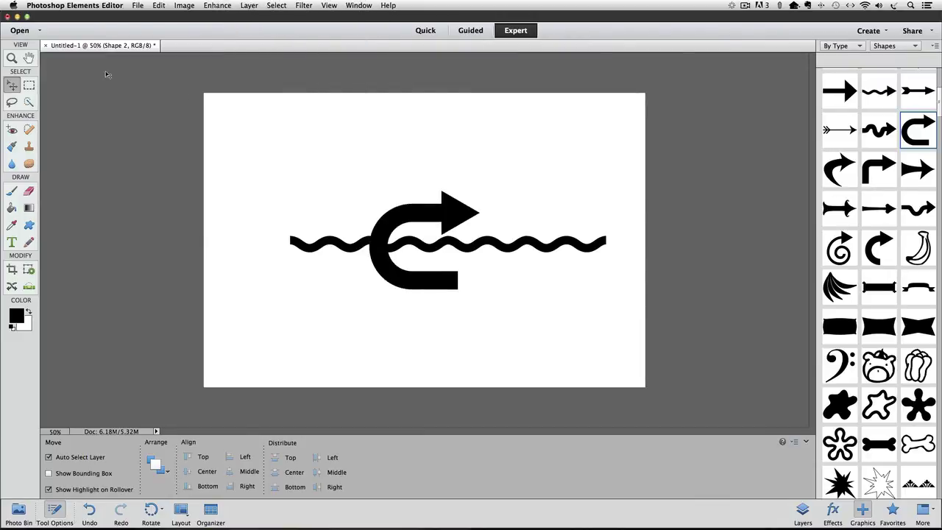
Step: Select the U-turn arrowhead with a rectangular marquee, delete it, and deselect
{"action": "left_click", "coordinate": [29, 85]}
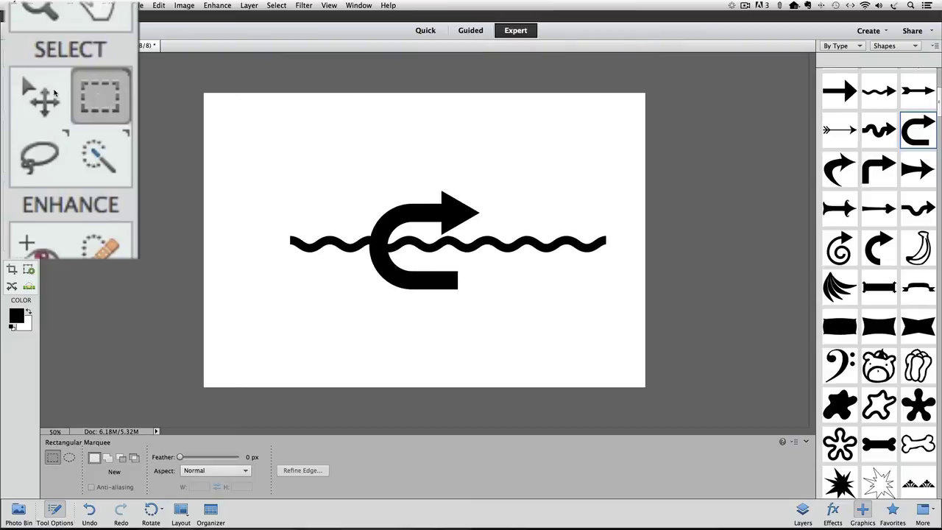
{"action": "mouse_move", "coordinate": [494, 177]}
{"action": "left_mouse_down"}
{"action": "mouse_move", "coordinate": [426, 248]}
{"action": "mouse_move", "coordinate": [451, 249]}
{"action": "left_mouse_up"}
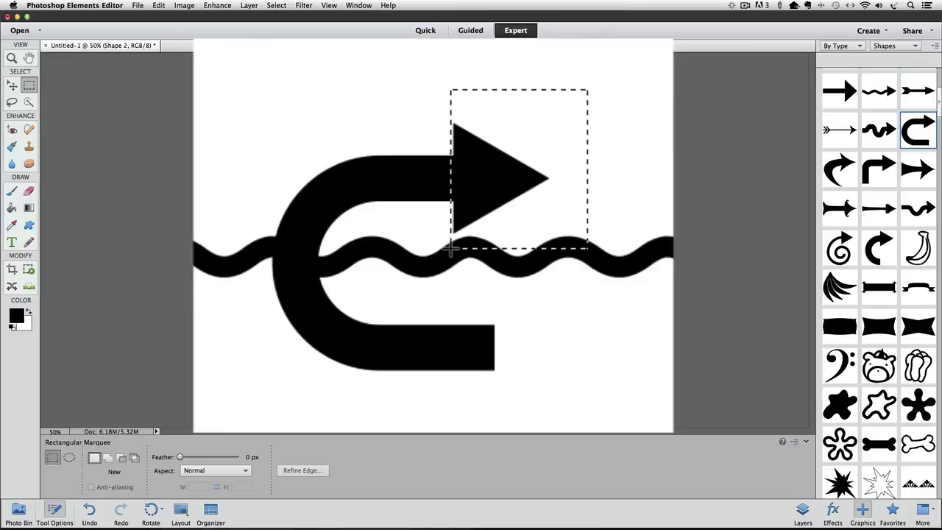
{"action": "left_click_drag", "start_coordinate": [451, 249], "coordinate": [452, 249]}
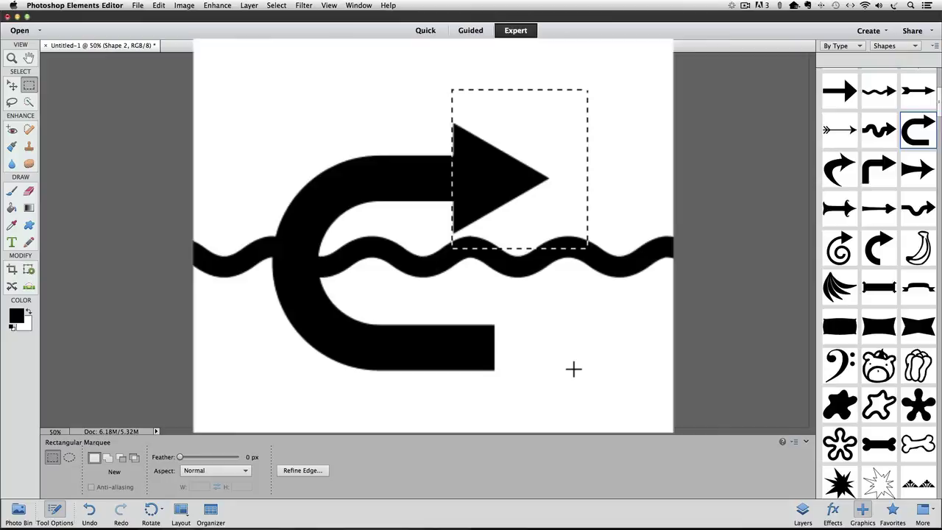
{"action": "key", "text": "Delete"}
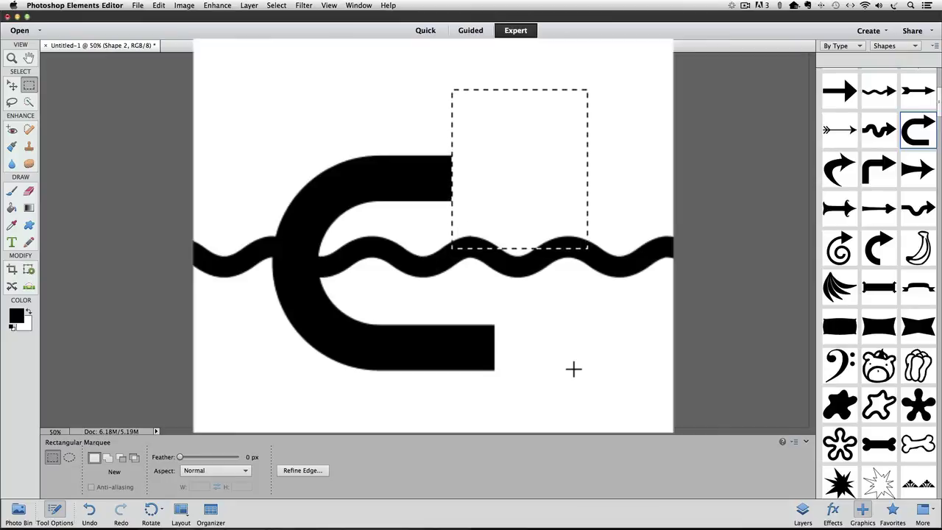
{"action": "key", "text": "super+d"}
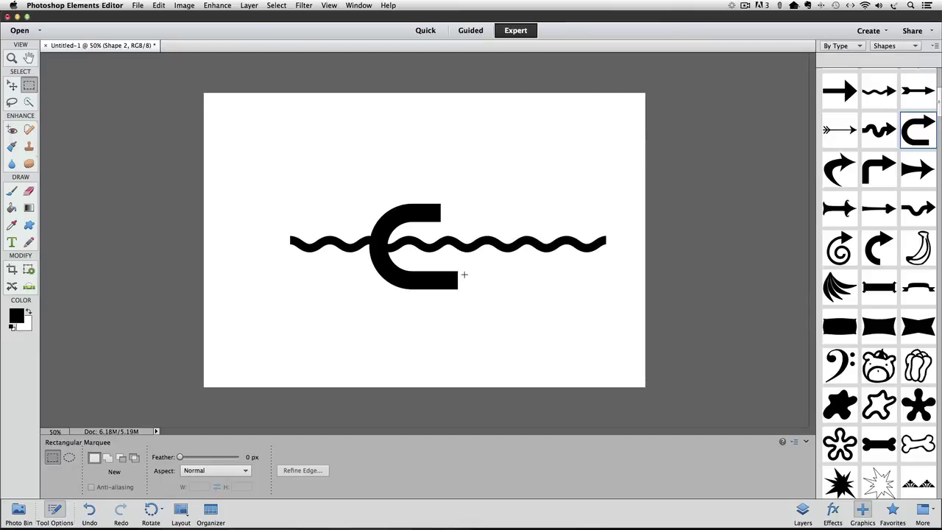
Step: Drag the hook shape up above the wavy line with the Move tool, then undo that move
{"action": "left_click", "coordinate": [12, 86]}
{"action": "left_click_drag", "start_coordinate": [414, 205], "coordinate": [335, 138]}
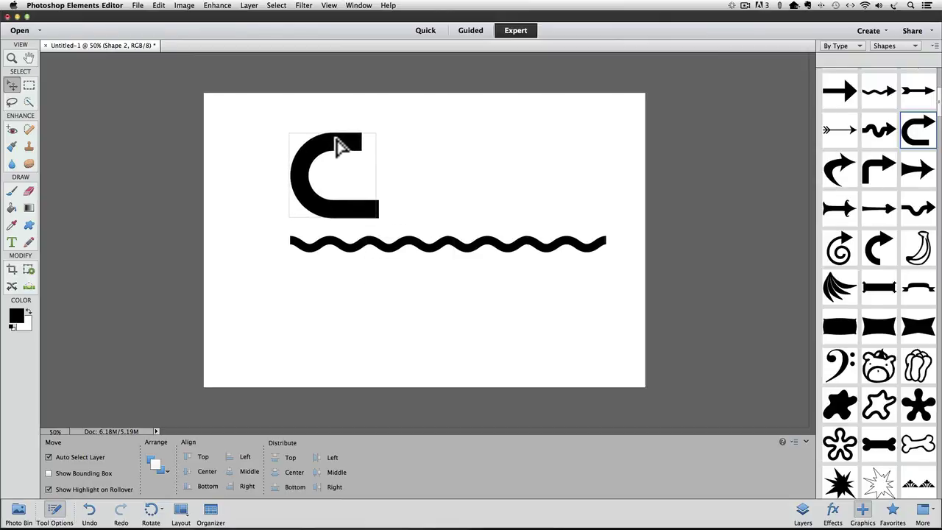
{"action": "key", "text": "super+z"}
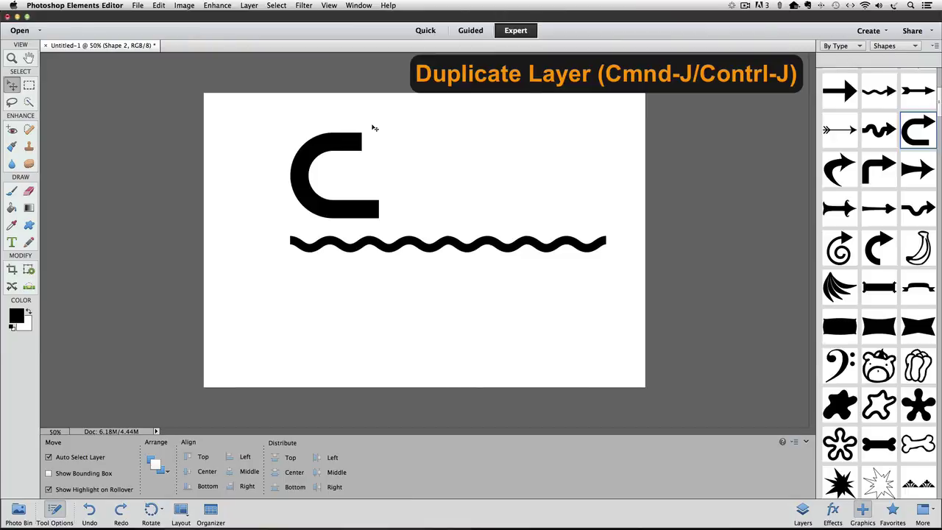
Step: Duplicate the hook, flip the copy horizontally, and slide it right to form an open loop
{"action": "key", "text": "super+j"}
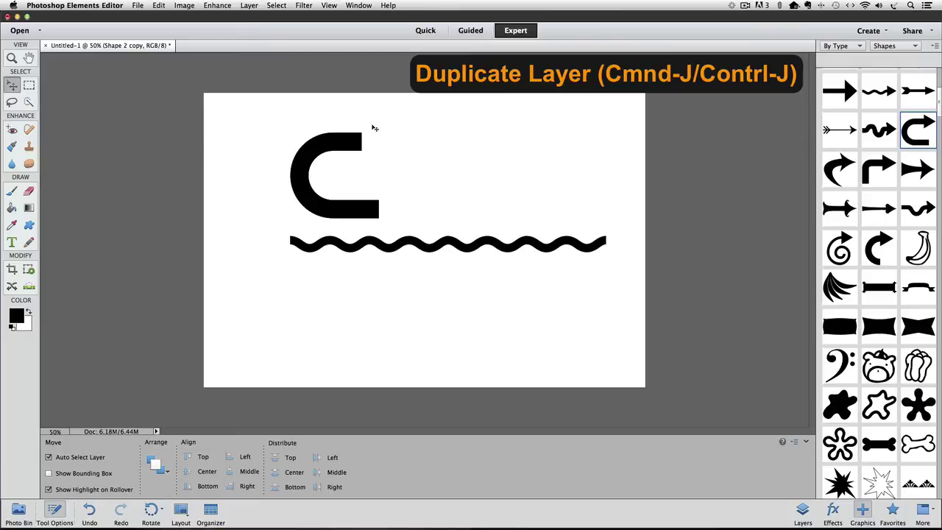
{"action": "left_click", "coordinate": [191, 5]}
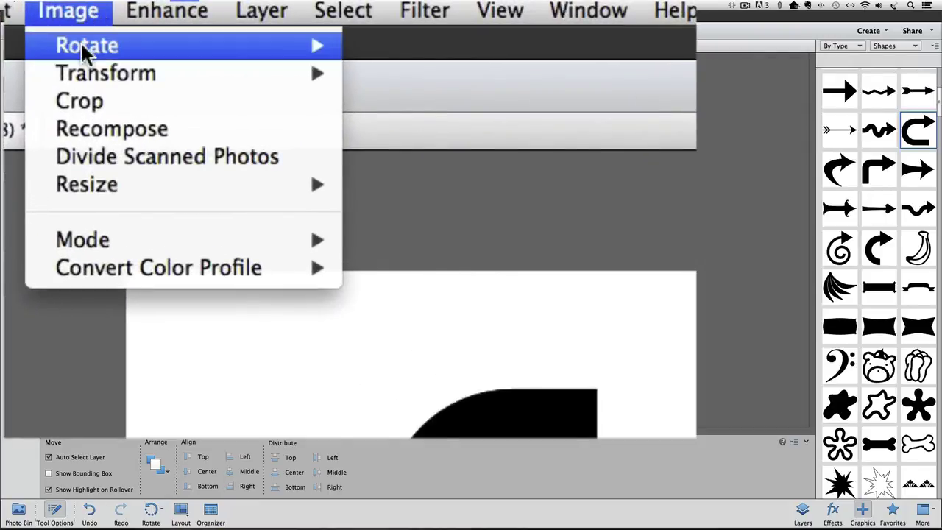
{"action": "mouse_move", "coordinate": [176, 51]}
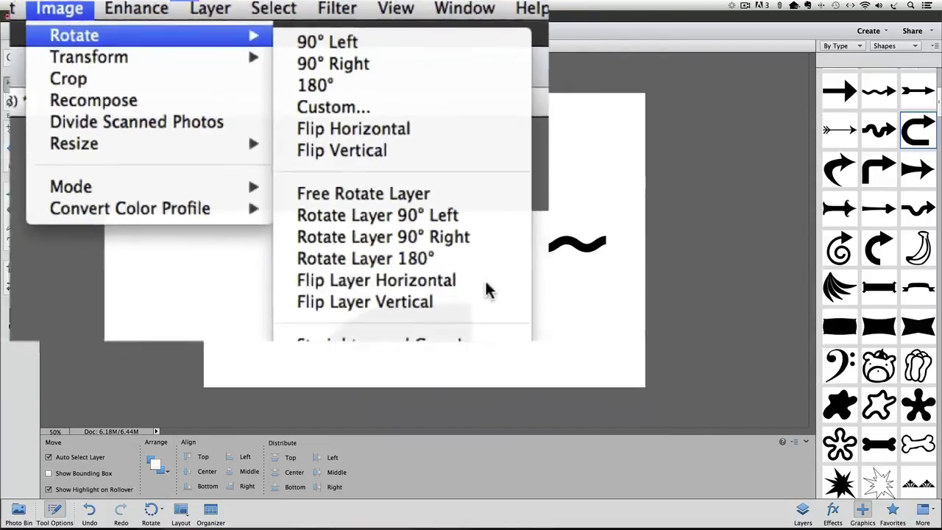
{"action": "left_click", "coordinate": [615, 362]}
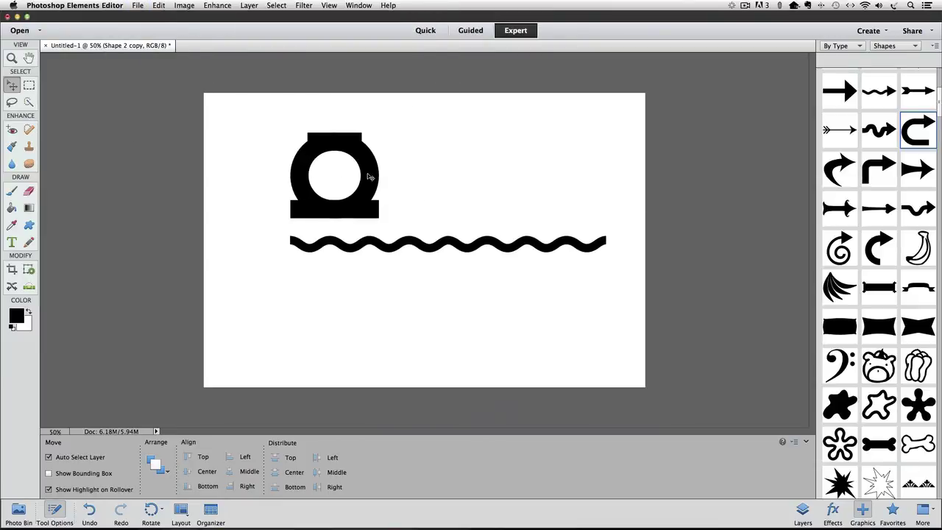
{"action": "left_click_drag", "start_coordinate": [369, 177], "coordinate": [420, 177]}
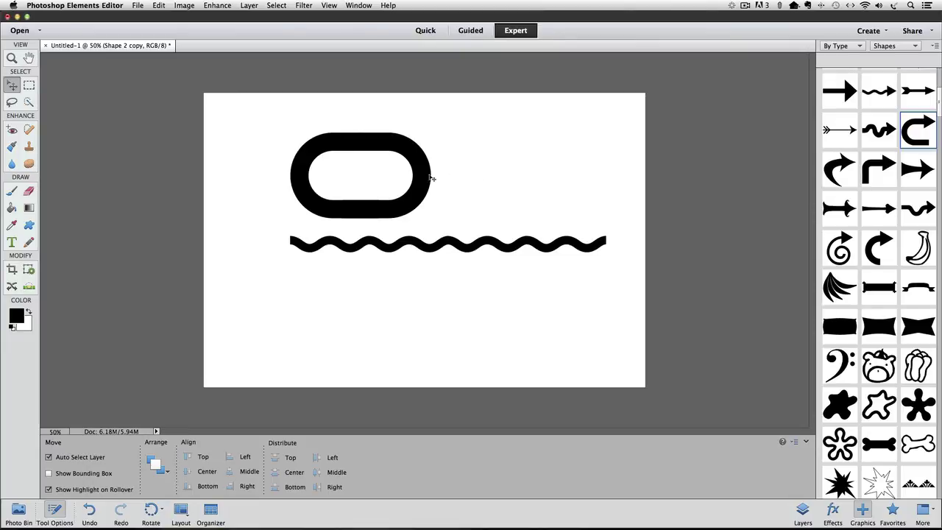
{"action": "left_click_drag", "start_coordinate": [423, 177], "coordinate": [463, 177]}
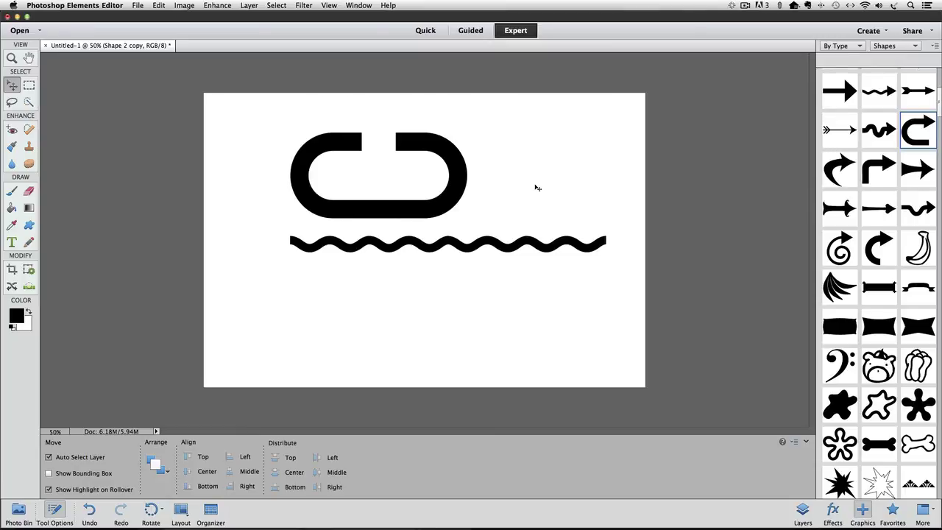
{"action": "key", "text": "l"}
{"action": "scroll", "coordinate": [883, 331], "scroll_direction": "down", "scroll_amount": 10}
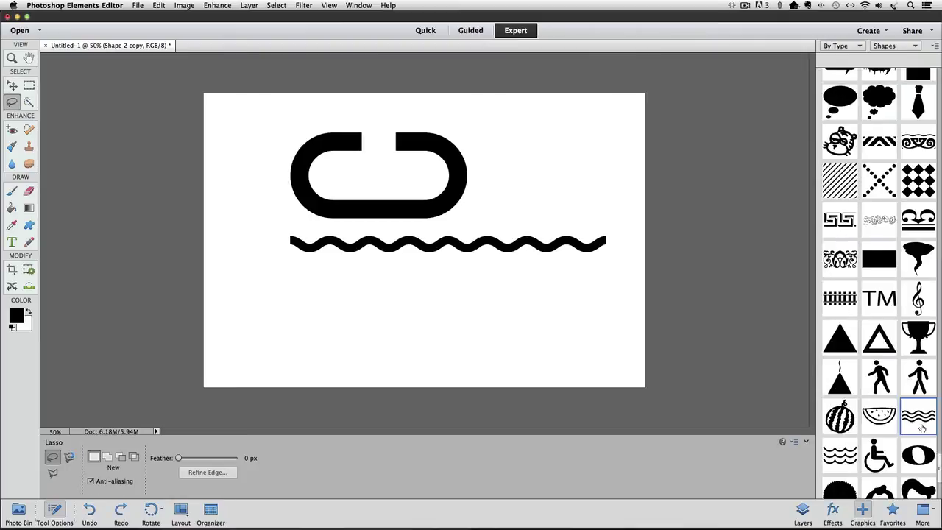